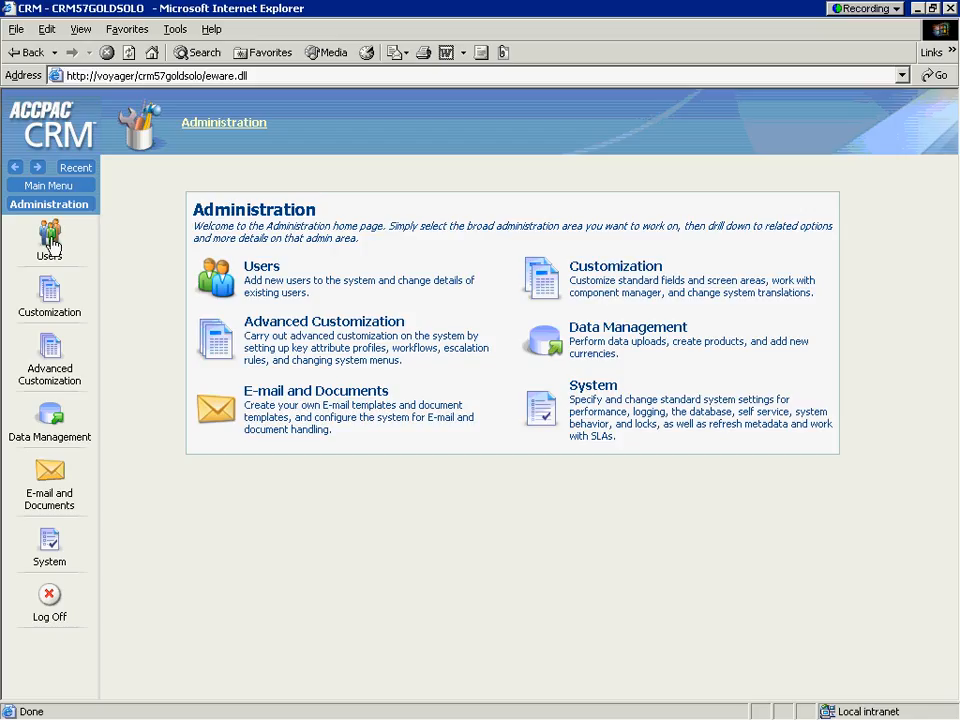
# Look through the administration areas, including the Customization page and its list of secondary entities
pyautogui.moveTo(49, 248)
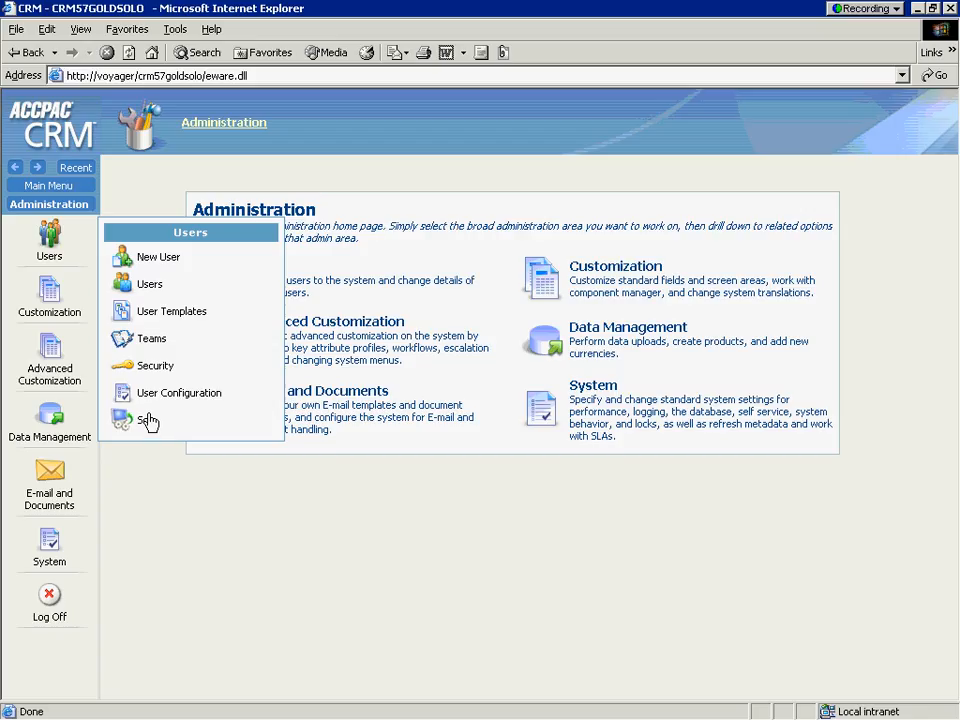
pyautogui.click(64, 312)
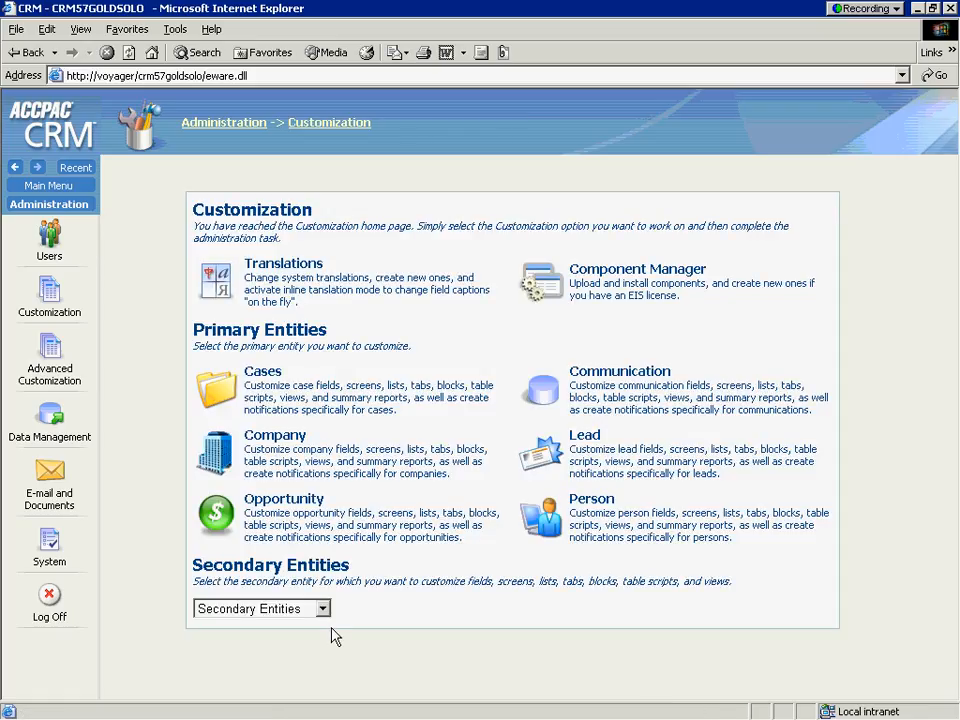
pyautogui.click(322, 609)
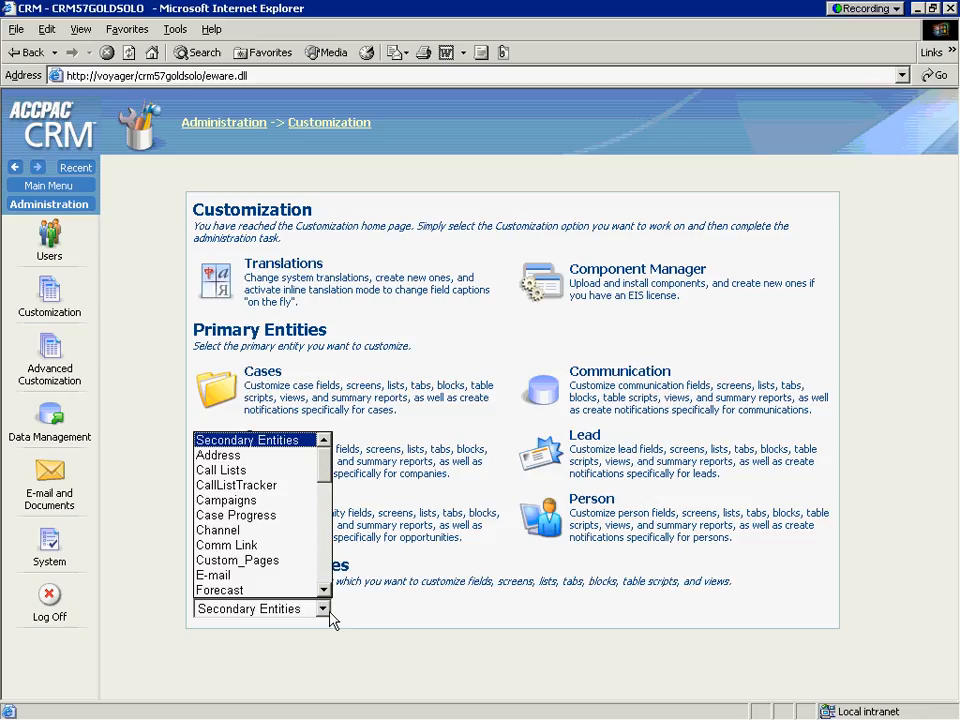
pyautogui.click(436, 619)
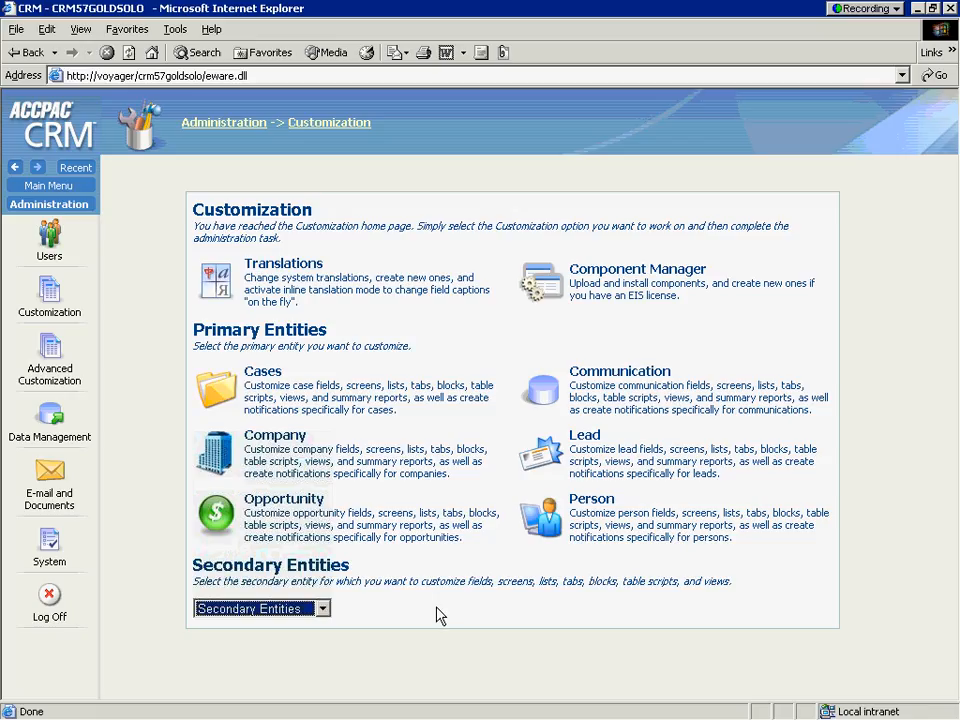
pyautogui.rightClick(63, 490)
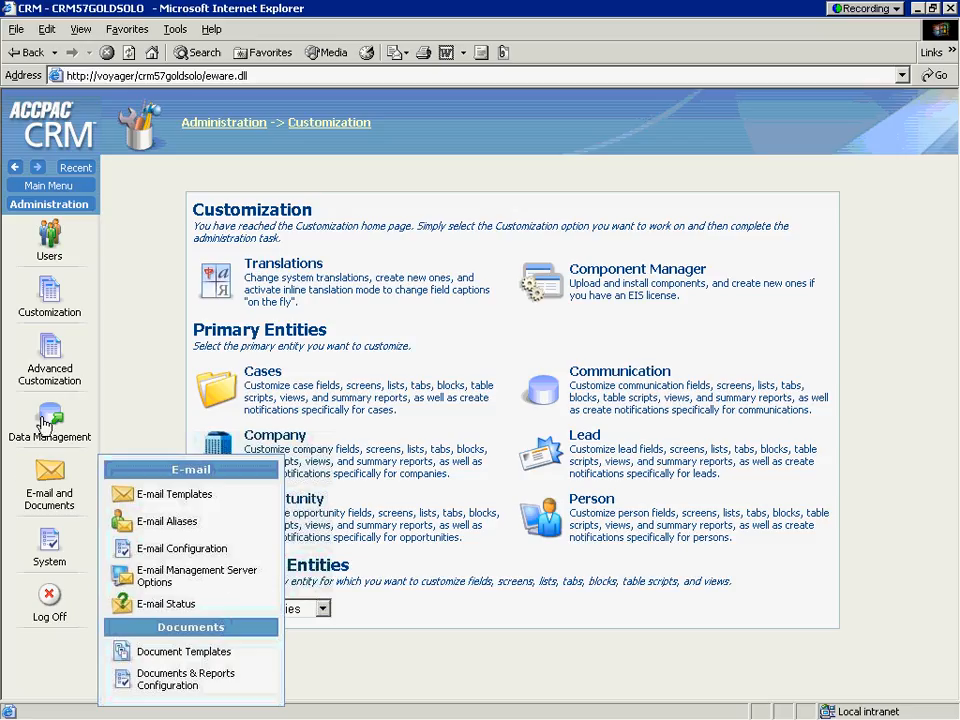
pyautogui.moveTo(52, 420)
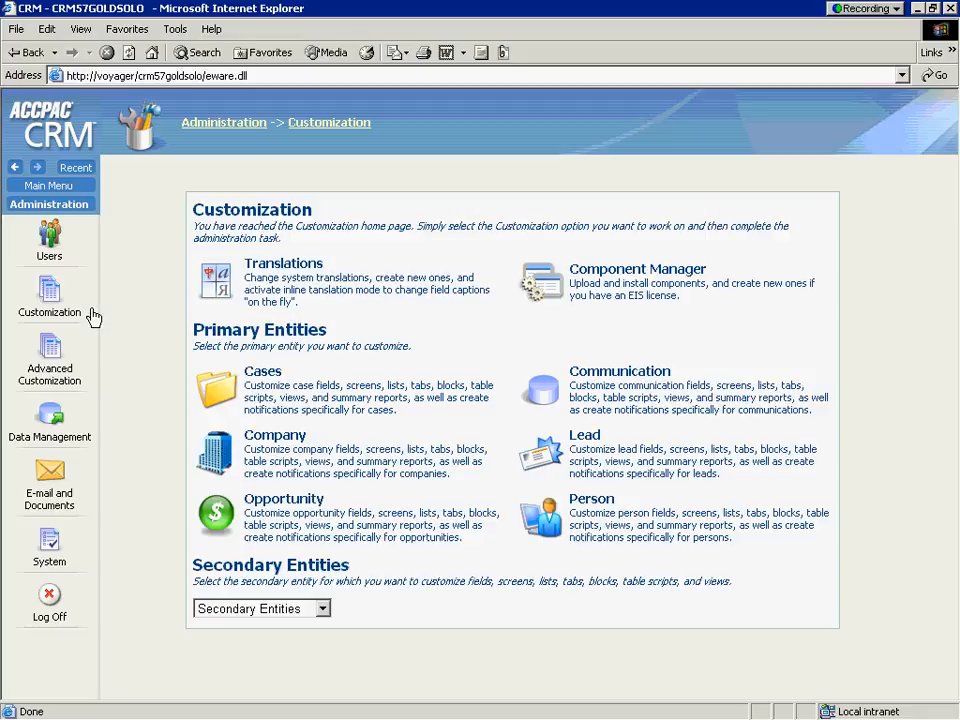
# Start a new on-screen notification for the Company entity and name it New Account Assigned
pyautogui.click(210, 458)
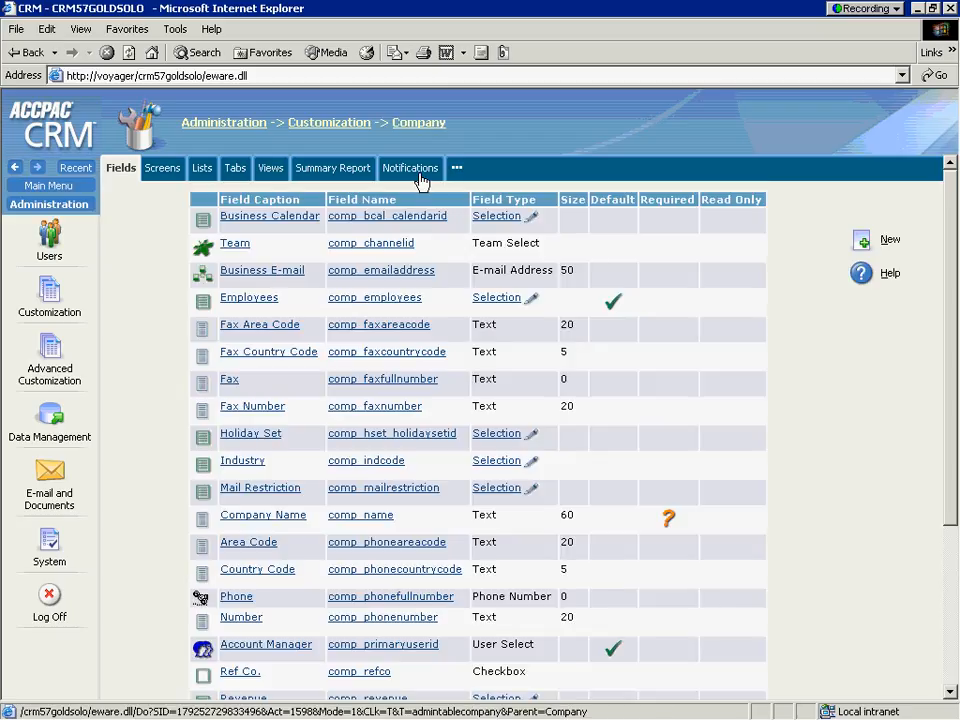
pyautogui.click(418, 176)
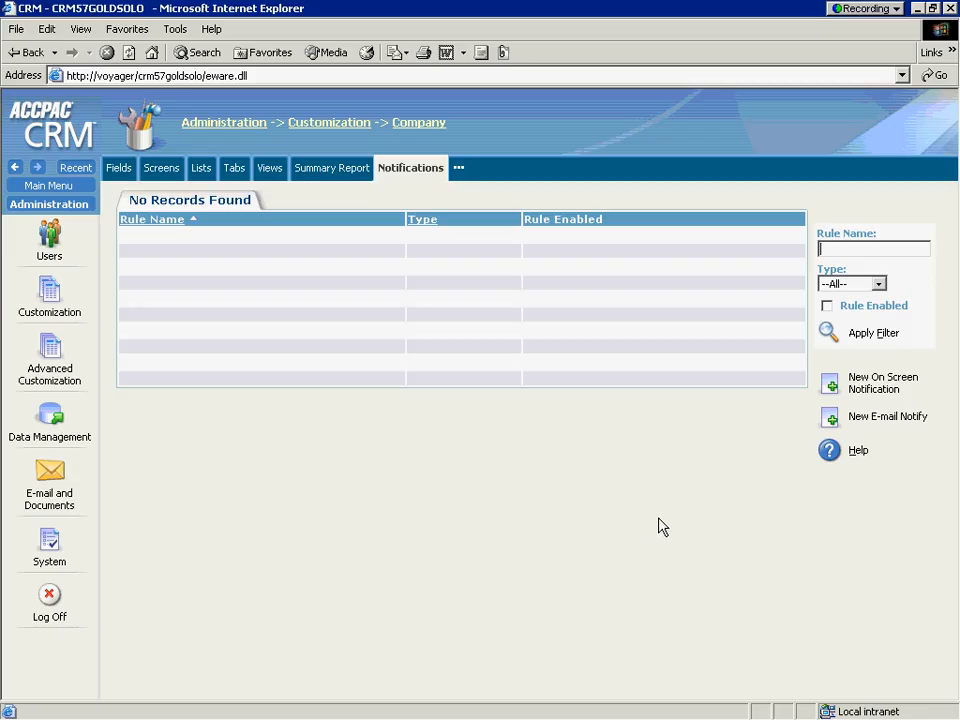
pyautogui.click(832, 389)
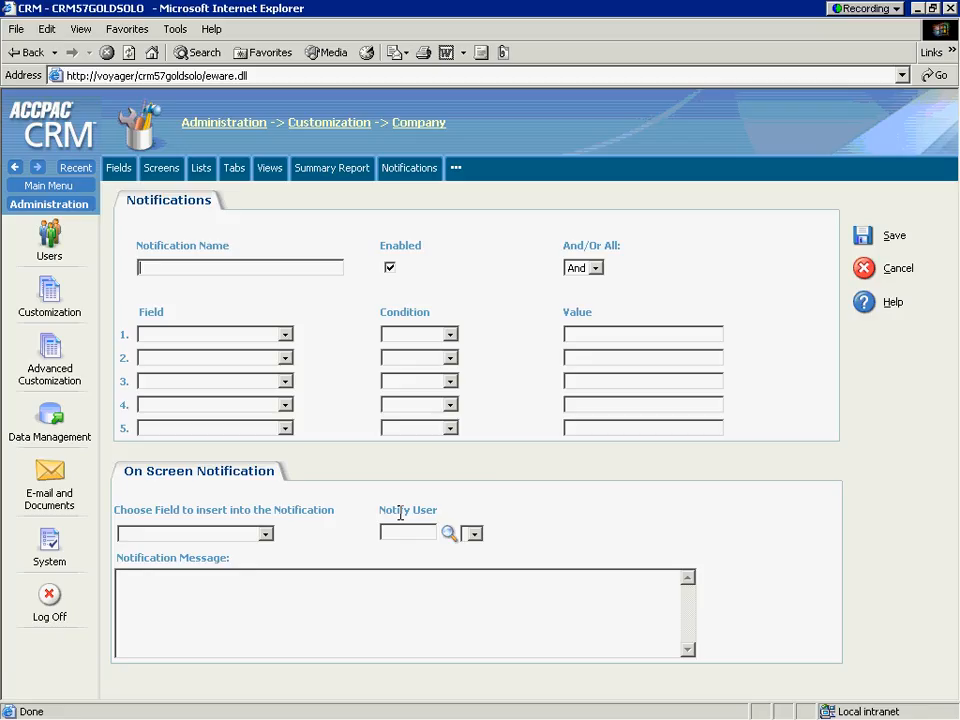
pyautogui.write('New Account Assigned')
# Set the first rule's field to Company - Account Manager with the condition Equal to
pyautogui.click(285, 336)
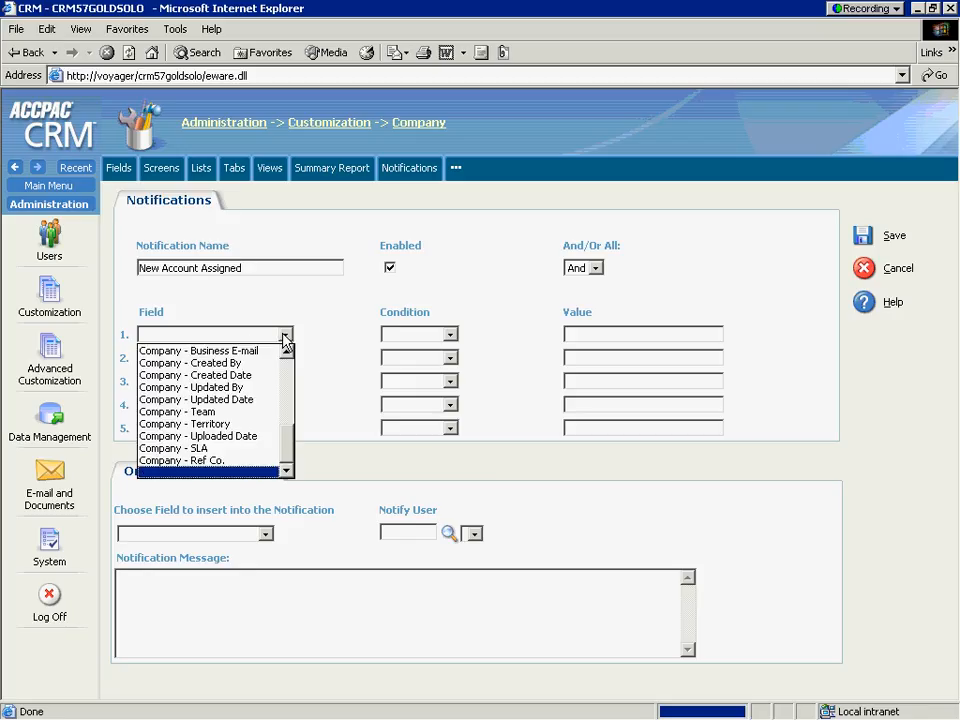
pyautogui.scroll(3, 287, 381)
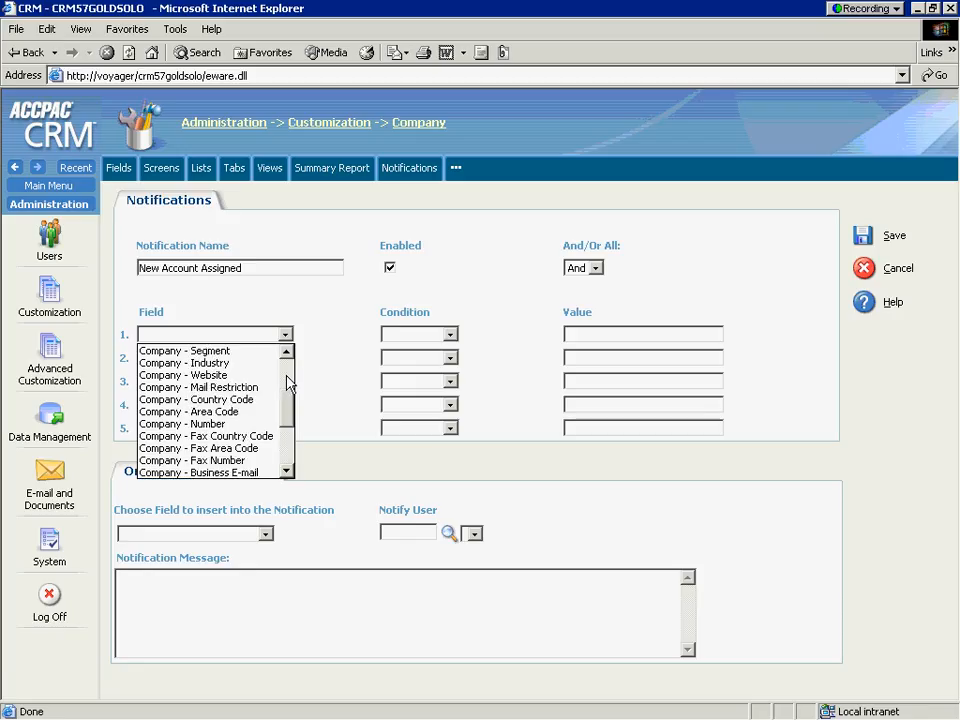
pyautogui.scroll(1, 287, 403)
pyautogui.scroll(2, 287, 403)
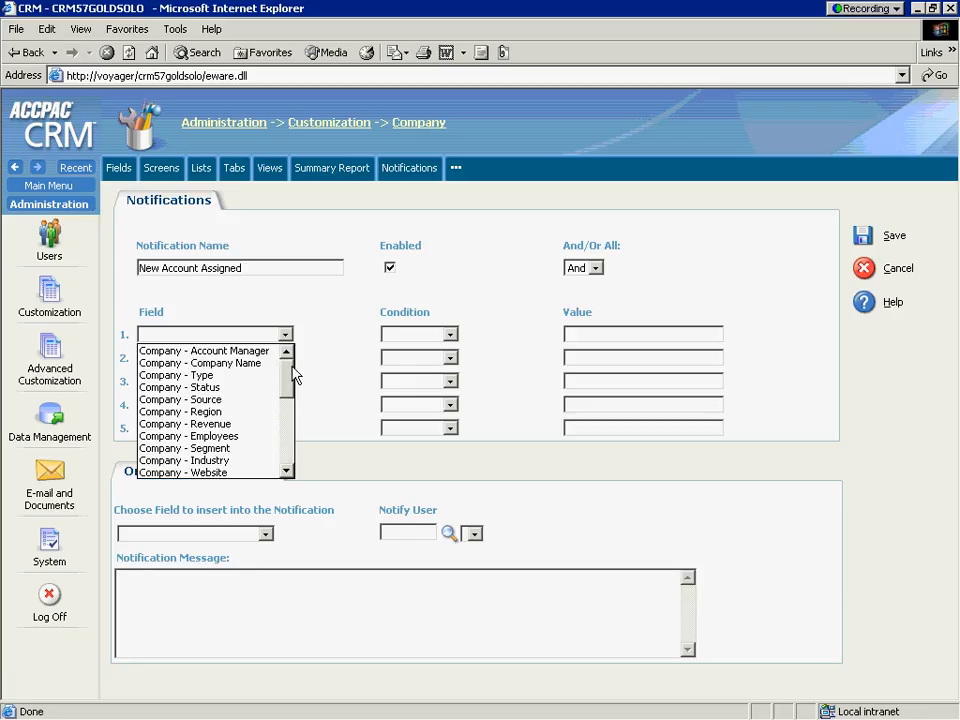
pyautogui.click(204, 351)
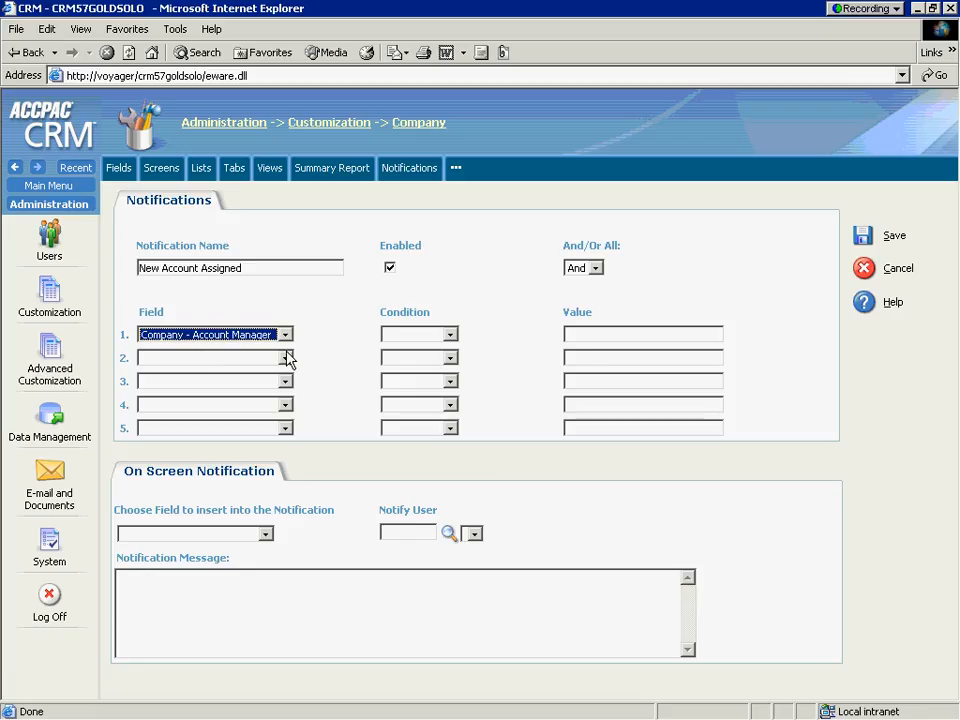
pyautogui.click(448, 336)
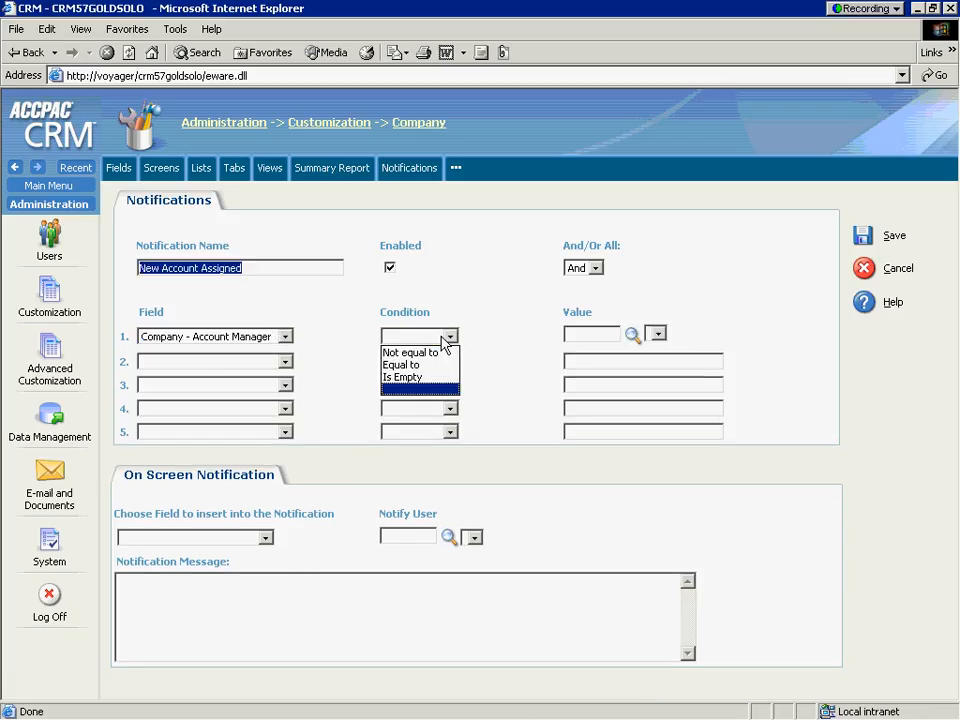
pyautogui.click(440, 366)
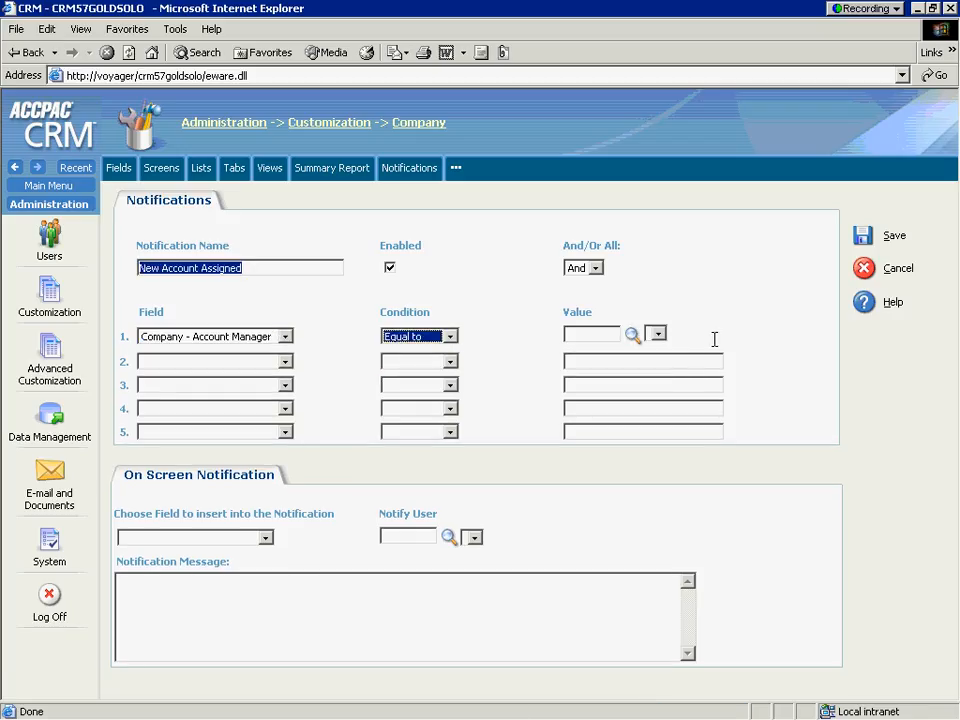
# Look up the users and set the first rule's value to the intended account manager
pyautogui.click(632, 335)
pyautogui.click(812, 334)
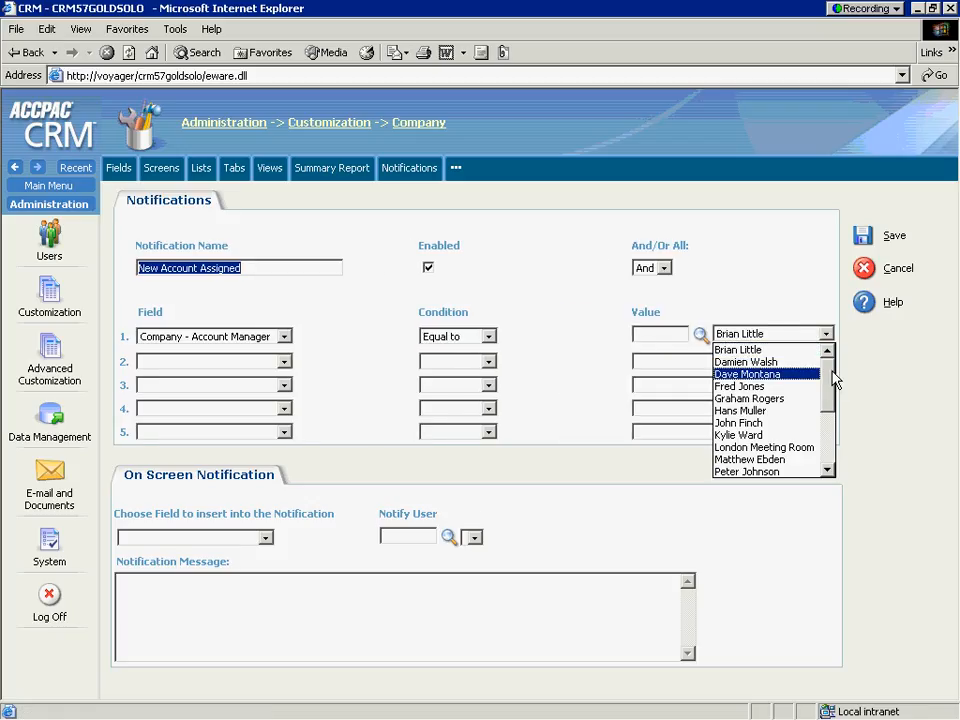
pyautogui.moveTo(831, 371); pyautogui.dragTo(817, 451)
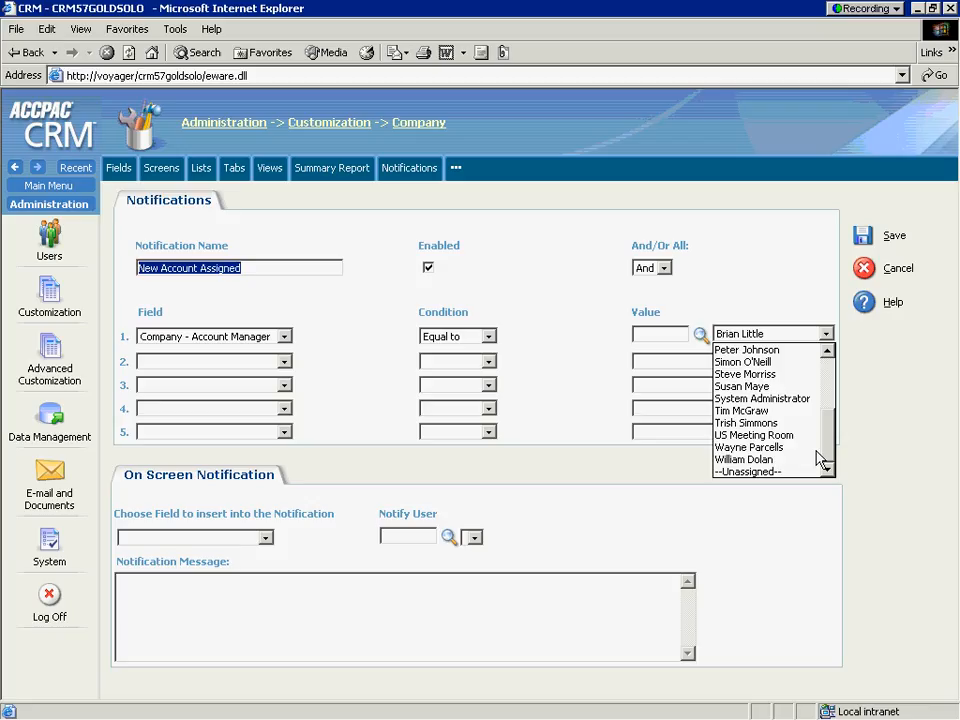
pyautogui.click(800, 386)
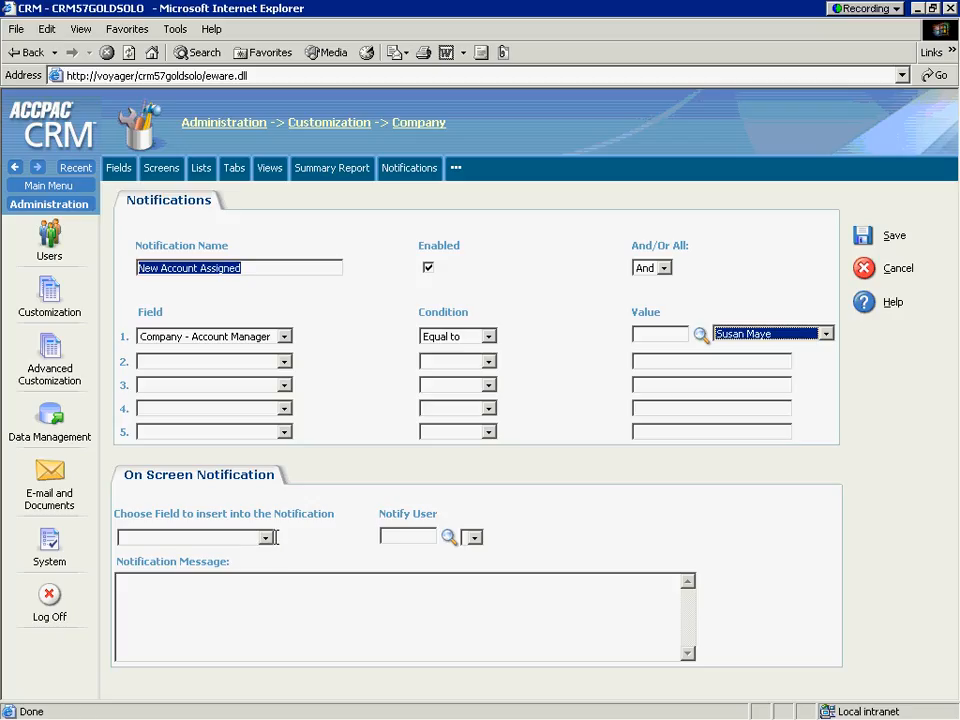
# Write the notification message "A new account #comp_name# has been assigned to you!", inserting the Company - Company Name field for the placeholder
pyautogui.click(229, 579)
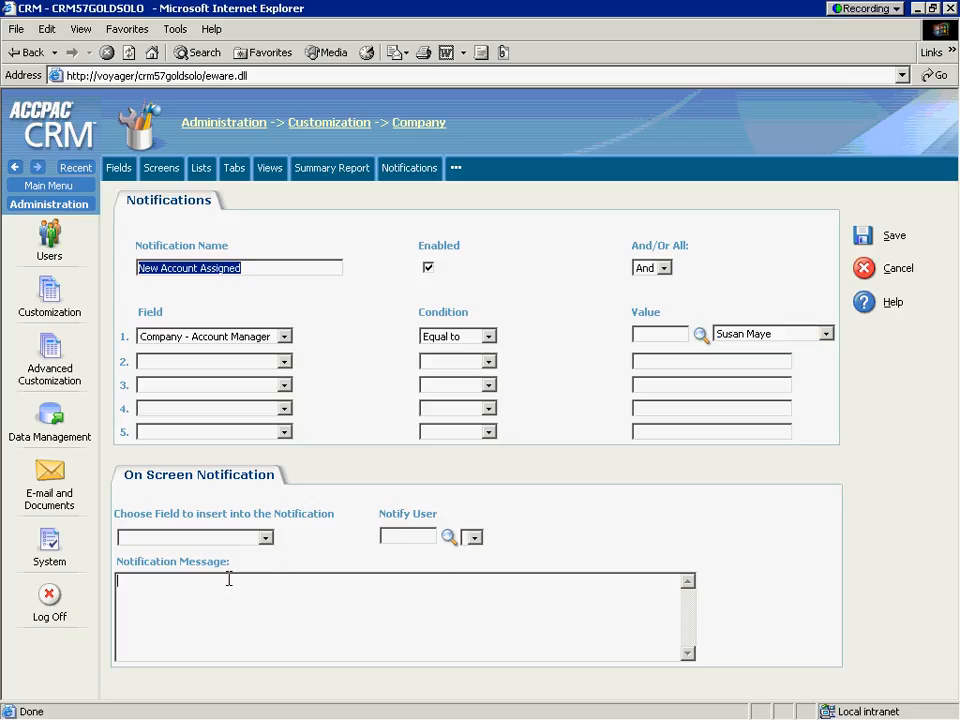
pyautogui.write('A ne')
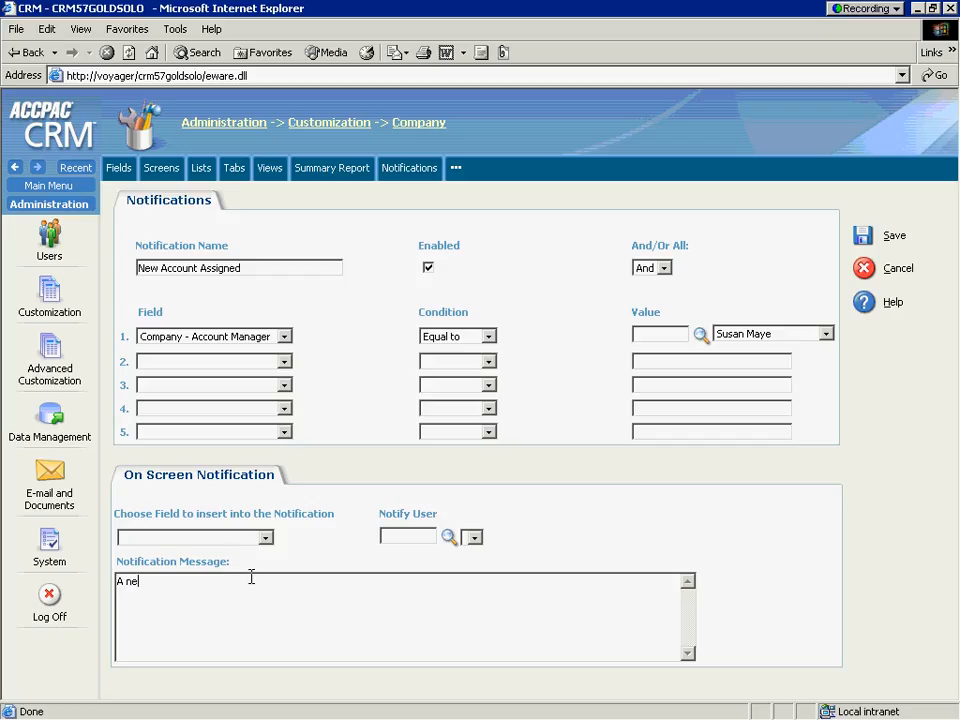
pyautogui.write('w account')
pyautogui.click(265, 538)
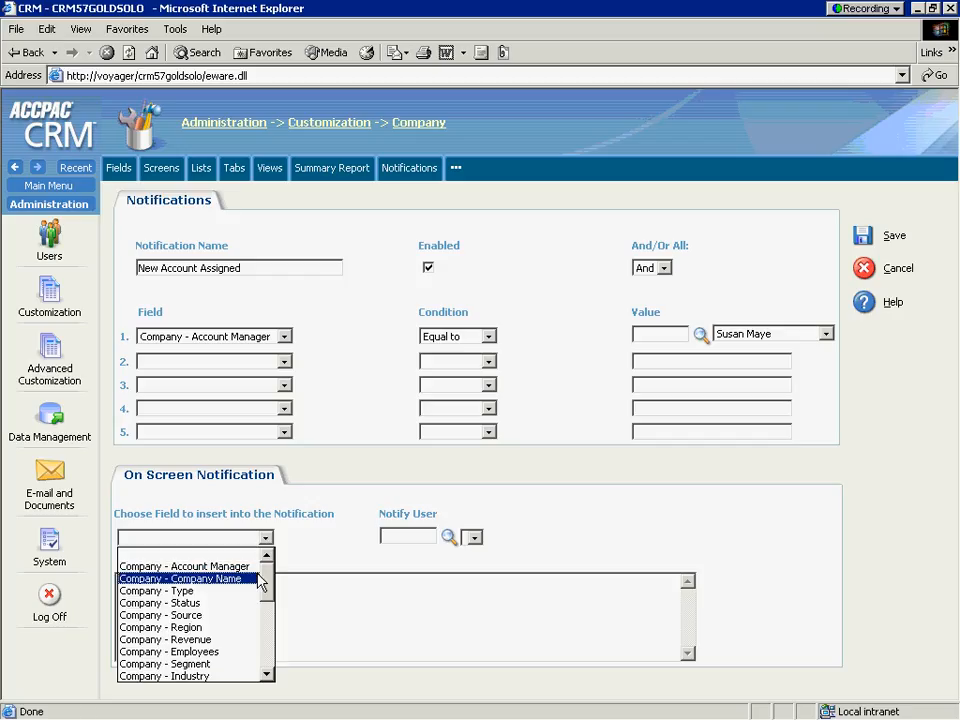
pyautogui.click(215, 579)
pyautogui.click(306, 585)
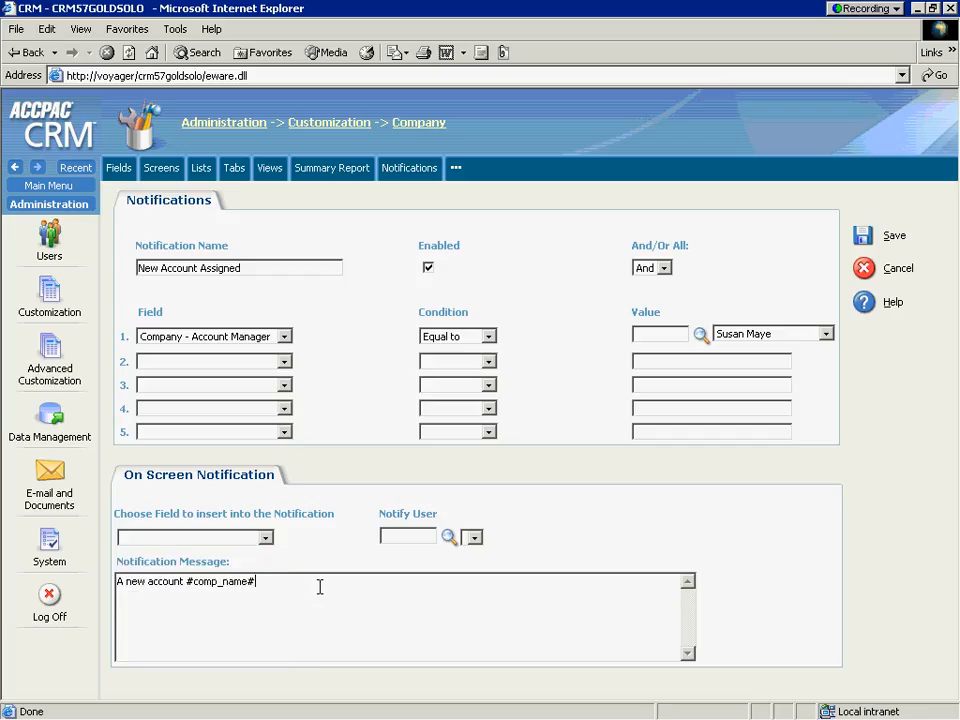
pyautogui.write('has been assigned to you!')
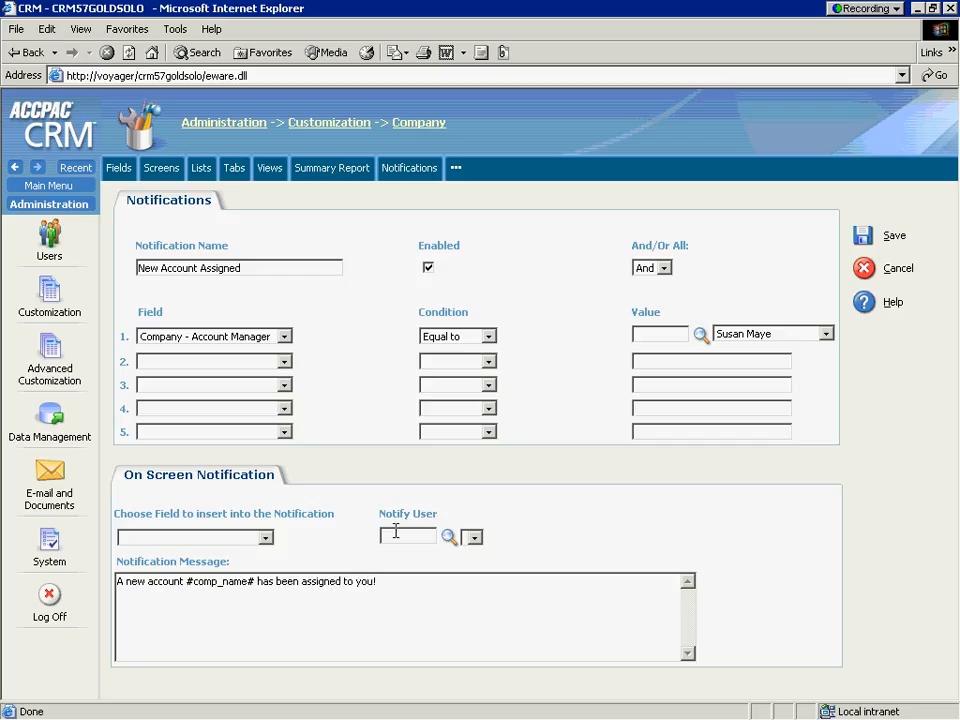
# Set Notify User to the same account manager as in the rule and save the notification
pyautogui.click(450, 537)
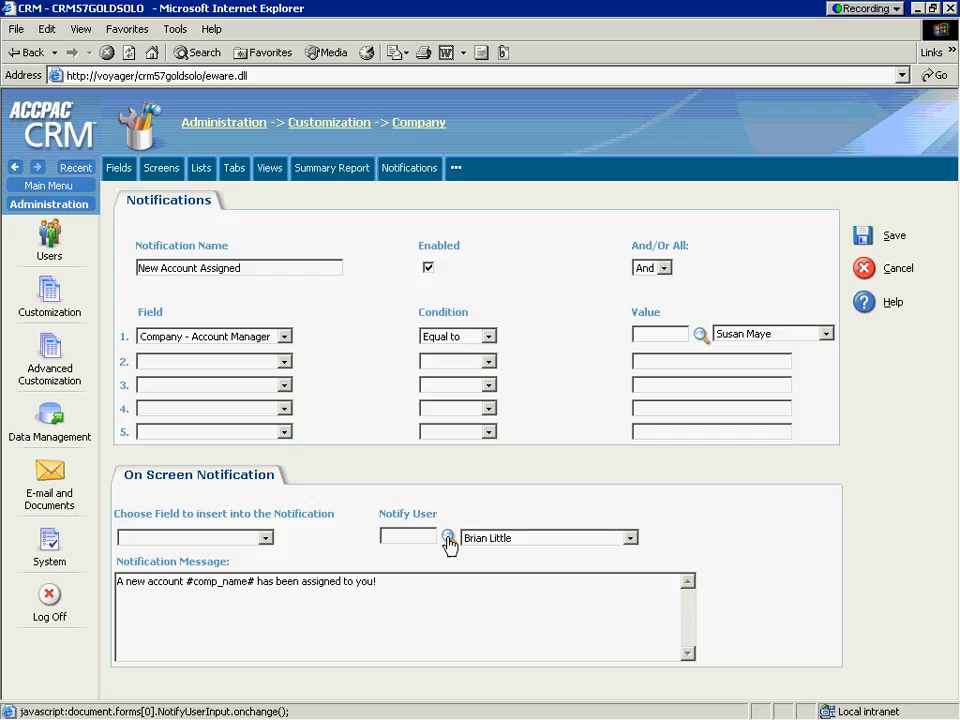
pyautogui.click(630, 538)
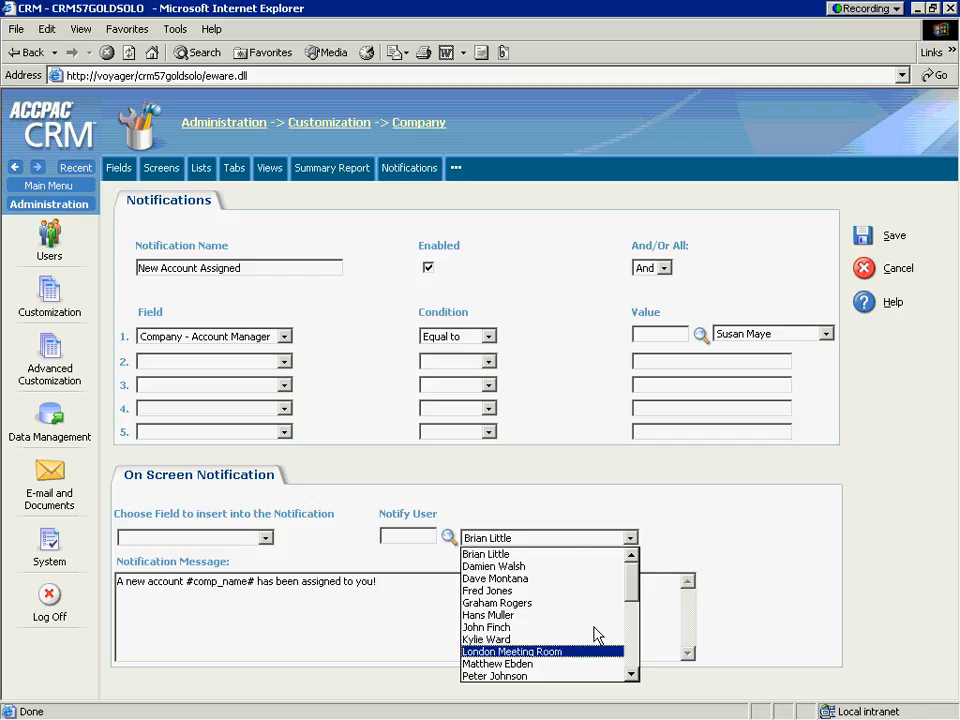
pyautogui.scroll(-4, 641, 655)
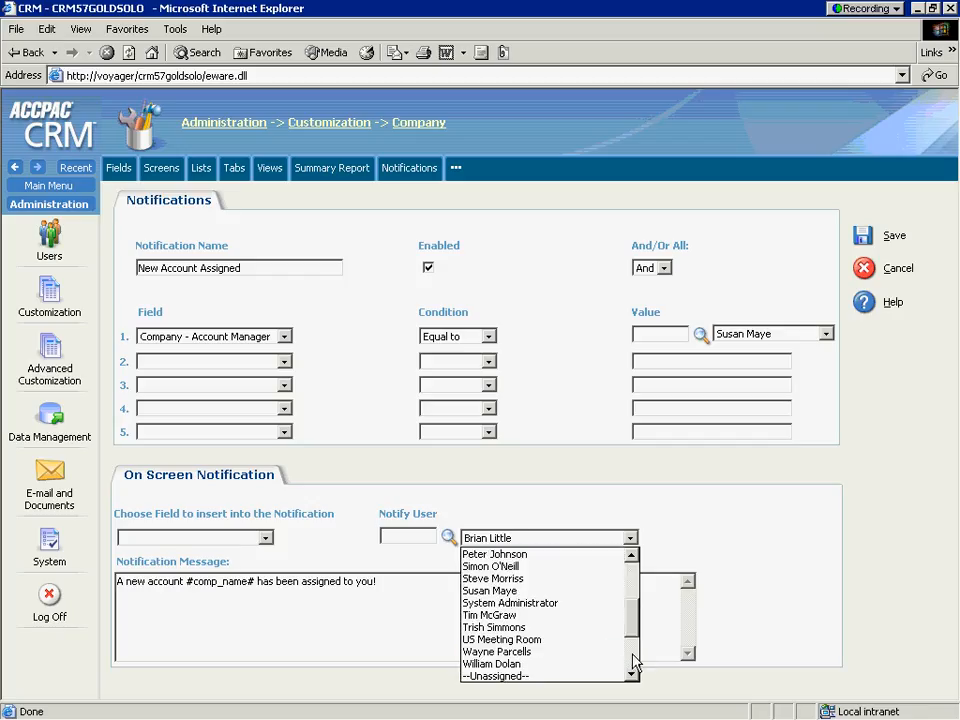
pyautogui.click(602, 591)
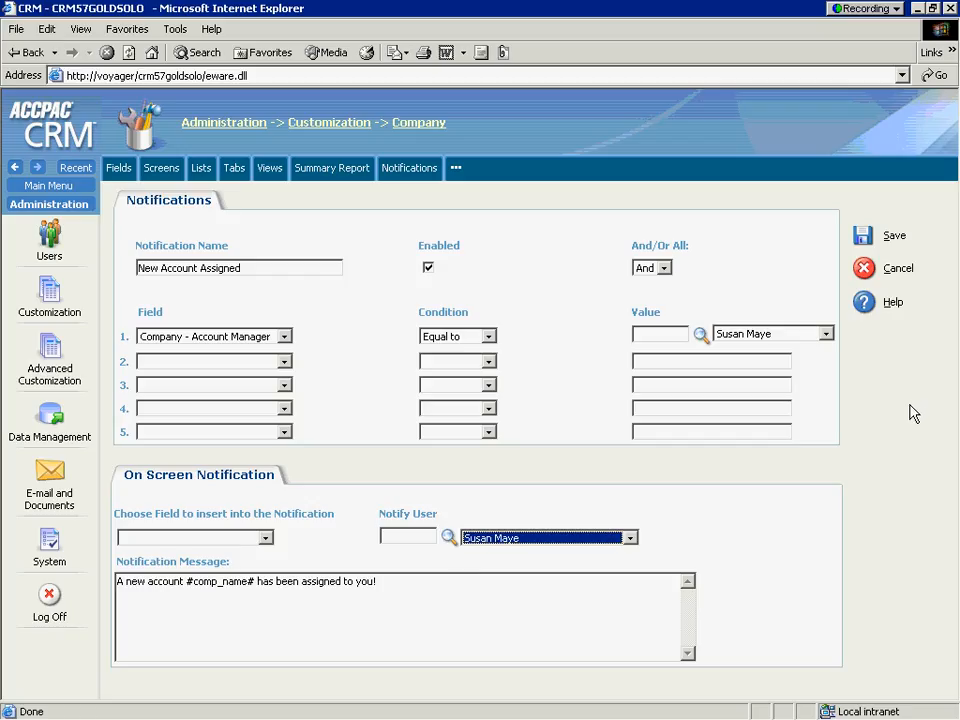
pyautogui.click(864, 238)
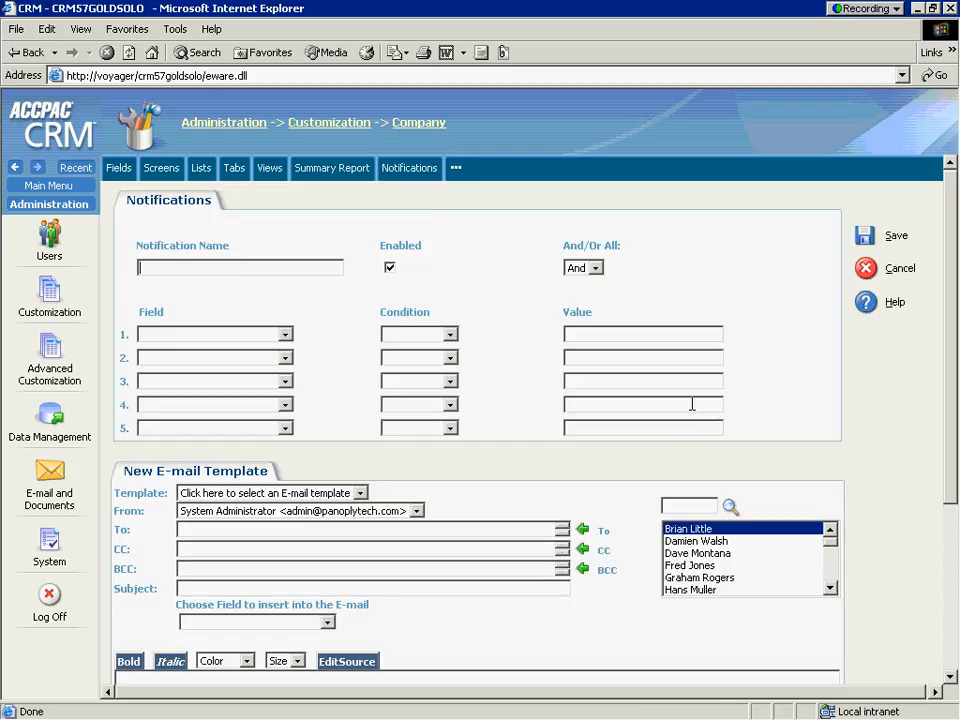
# Examine the company e-mail notification form and the product configuration settings under Data Management
pyautogui.scroll(-4, 697, 408)
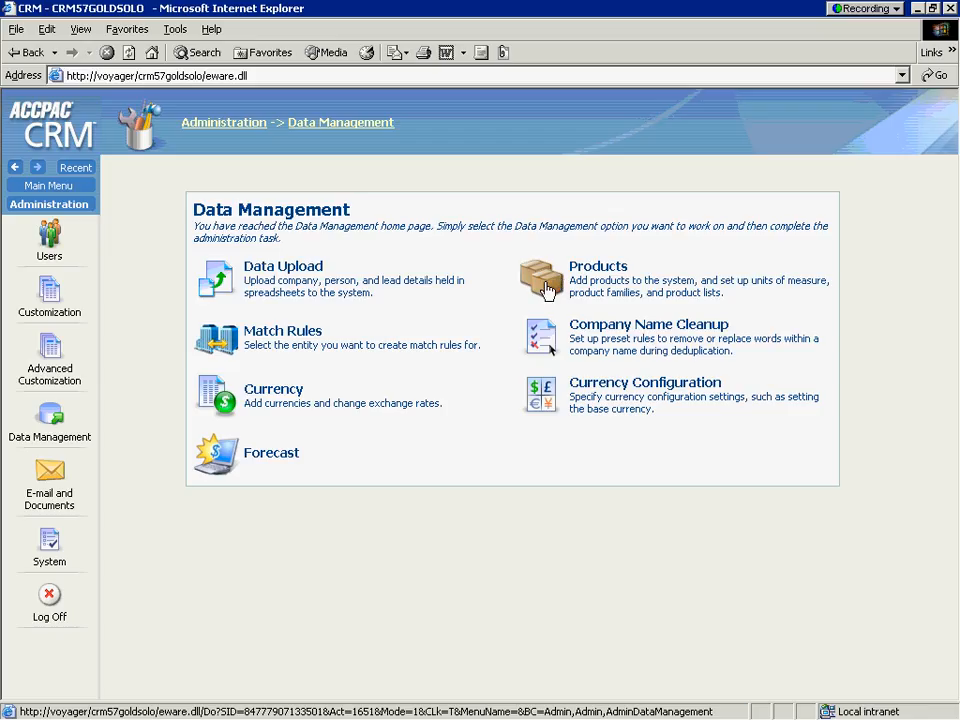
pyautogui.click(545, 292)
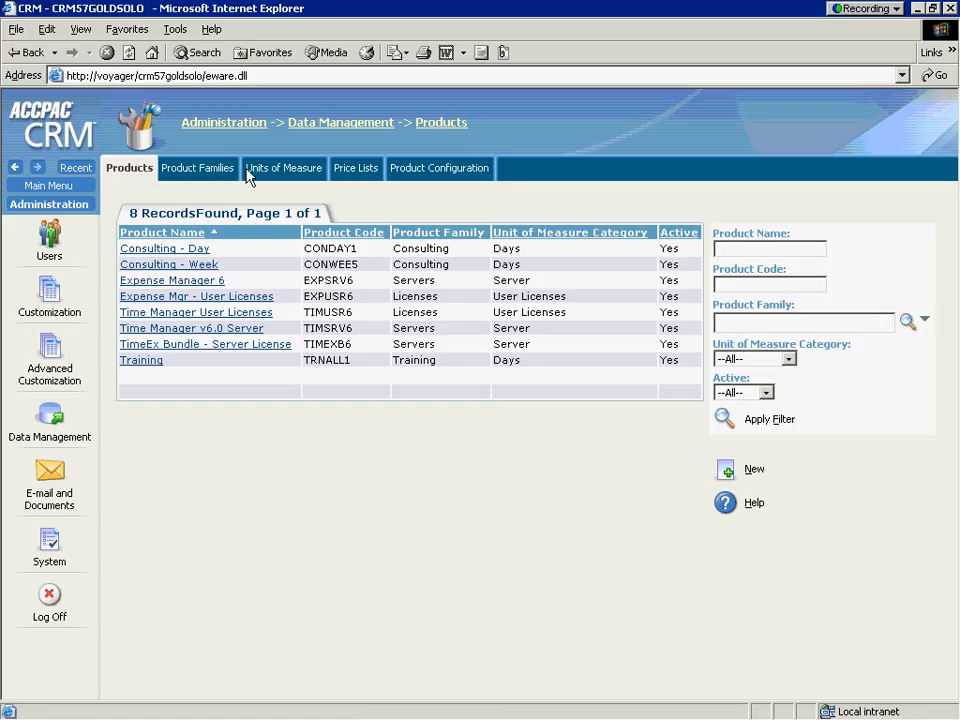
pyautogui.click(461, 171)
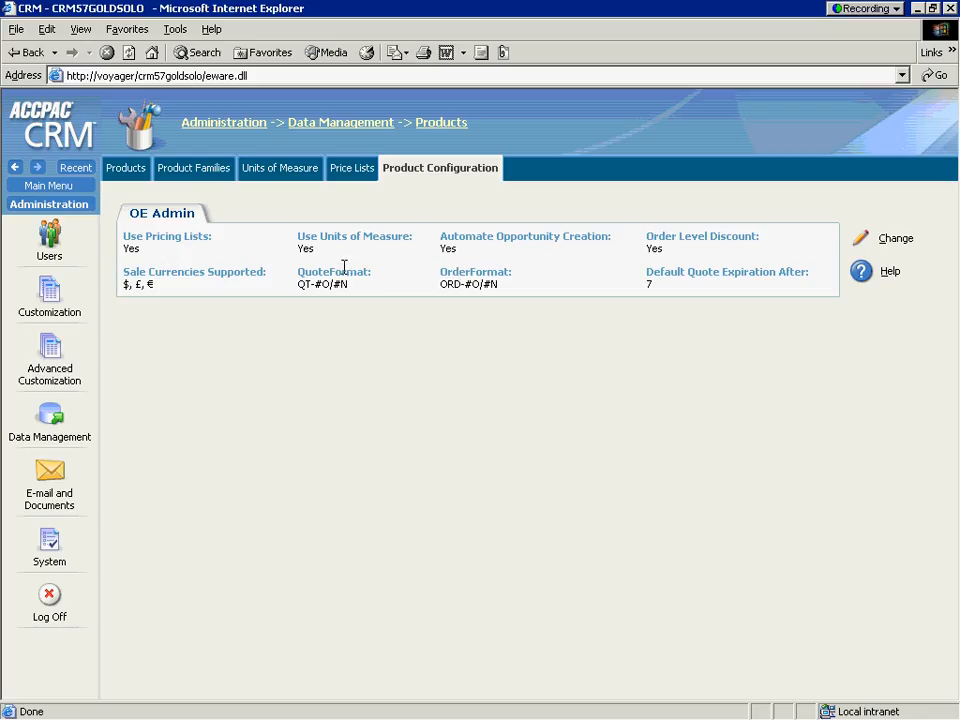
# Log off from the administrator account and log on with the account manager's user name
pyautogui.click(48, 600)
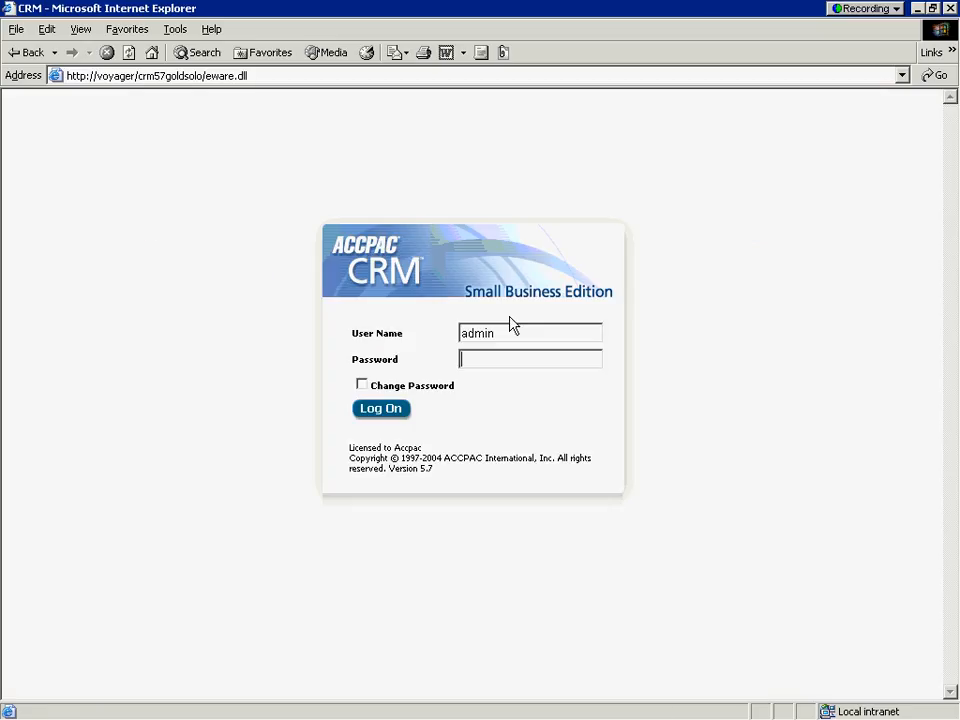
pyautogui.doubleClick(514, 334)
pyautogui.write('mayes')
pyautogui.press('Return')
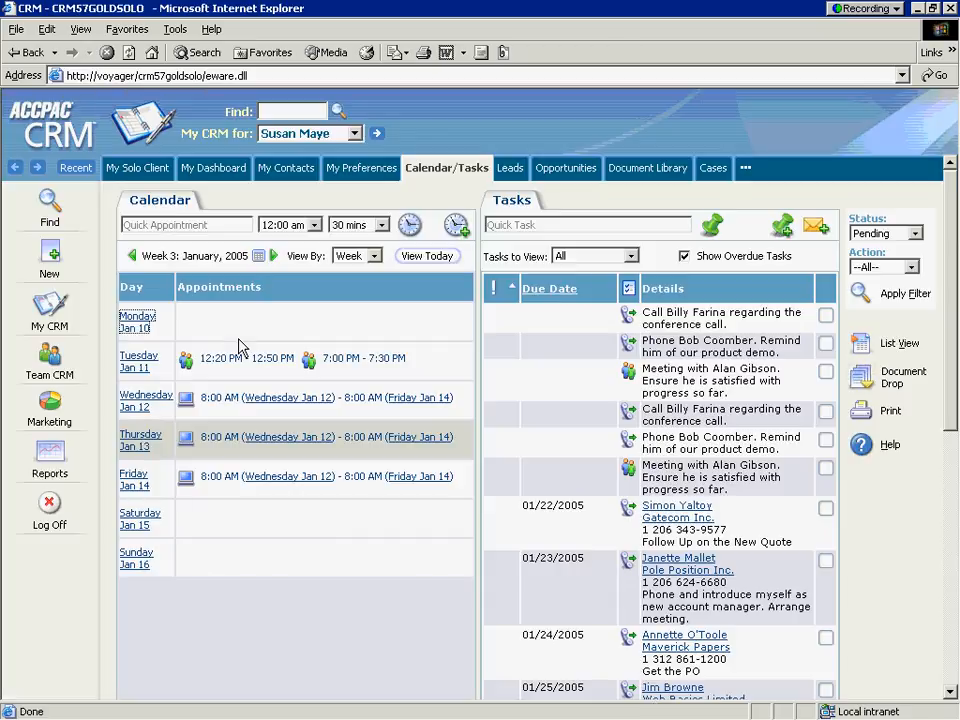
# Start a new quote on Eurolandia's "100 User licenses" opportunity
pyautogui.click(51, 257)
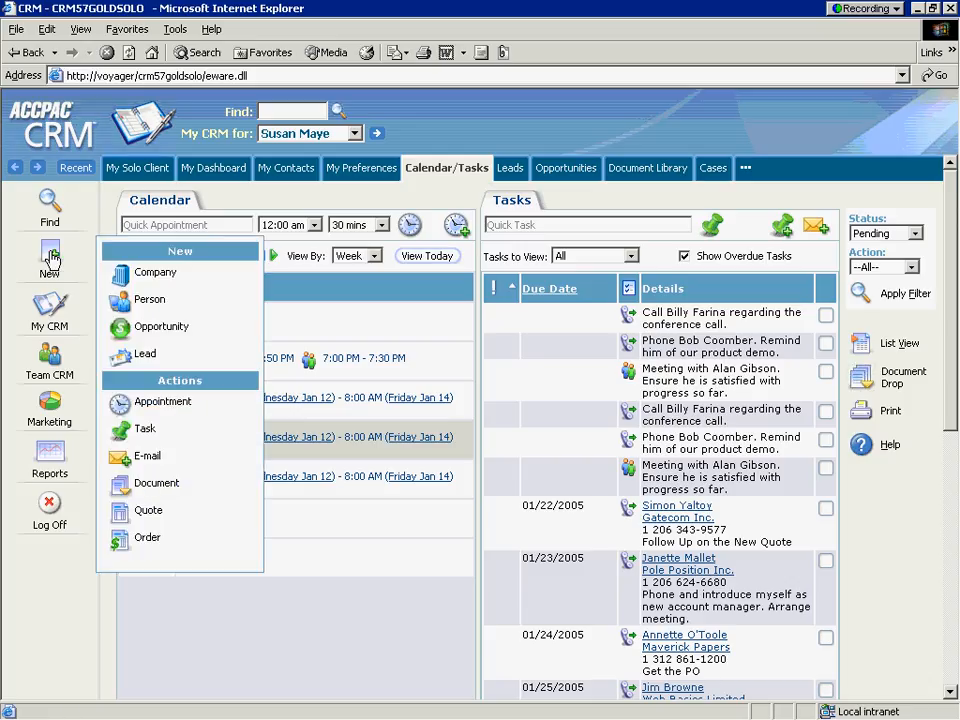
pyautogui.click(148, 512)
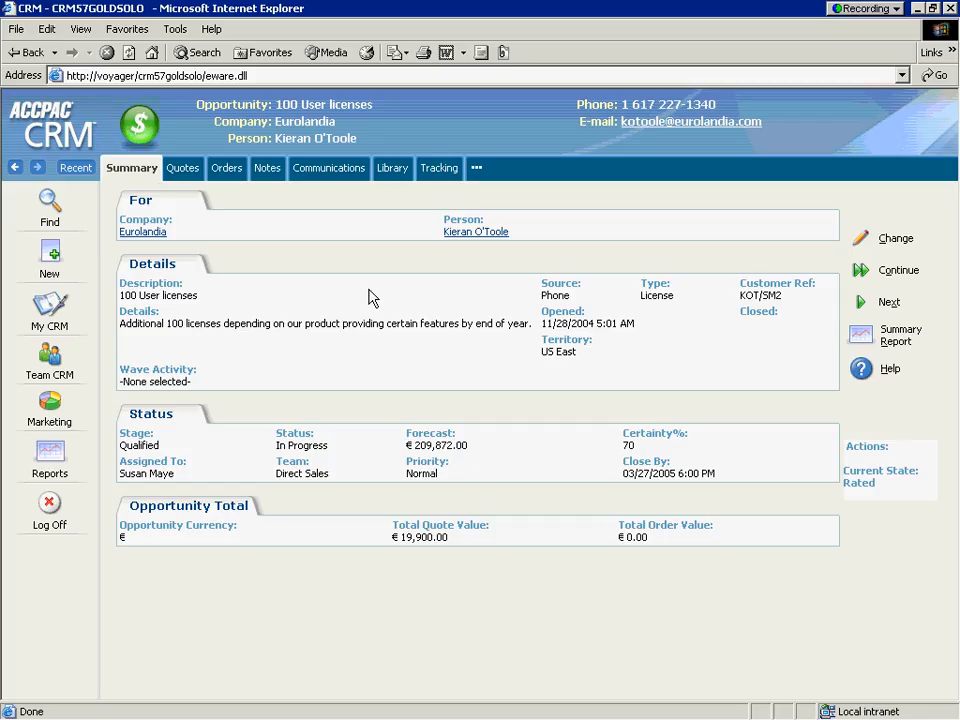
pyautogui.click(186, 170)
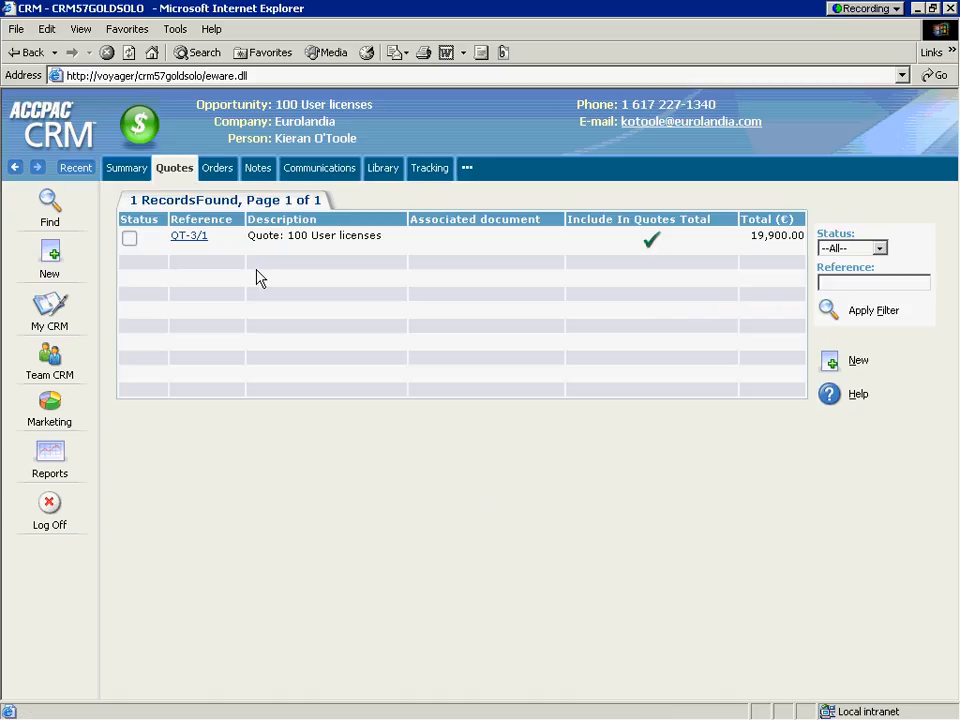
pyautogui.click(830, 363)
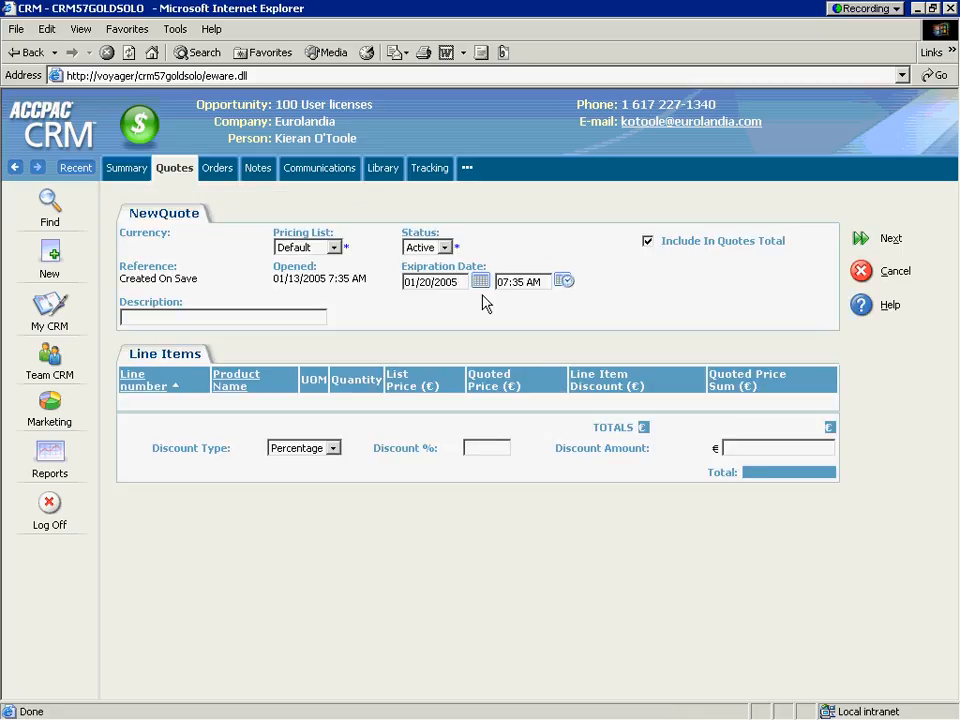
# Set the new quote's pricing list to Retail, enter the description "Revised Quote", and continue to the line items
pyautogui.click(330, 248)
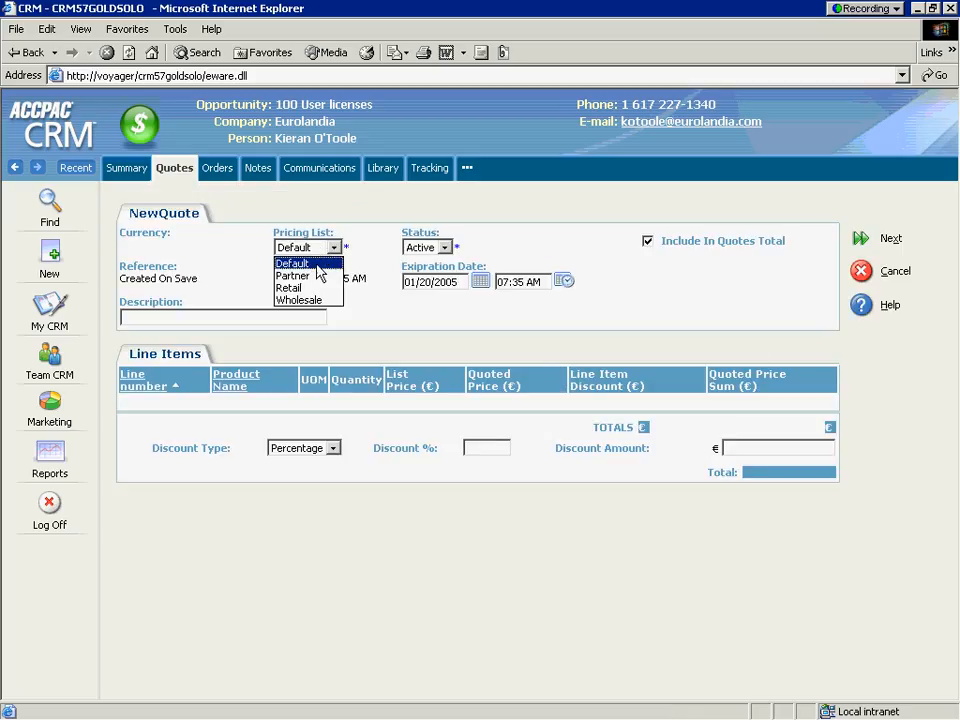
pyautogui.click(315, 288)
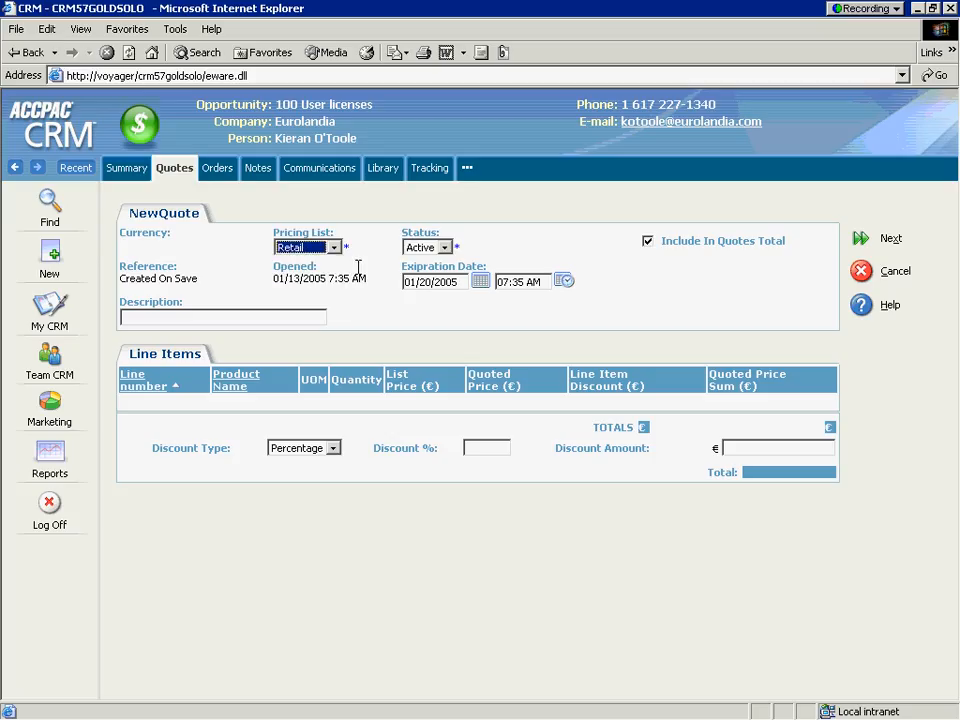
pyautogui.click(230, 316)
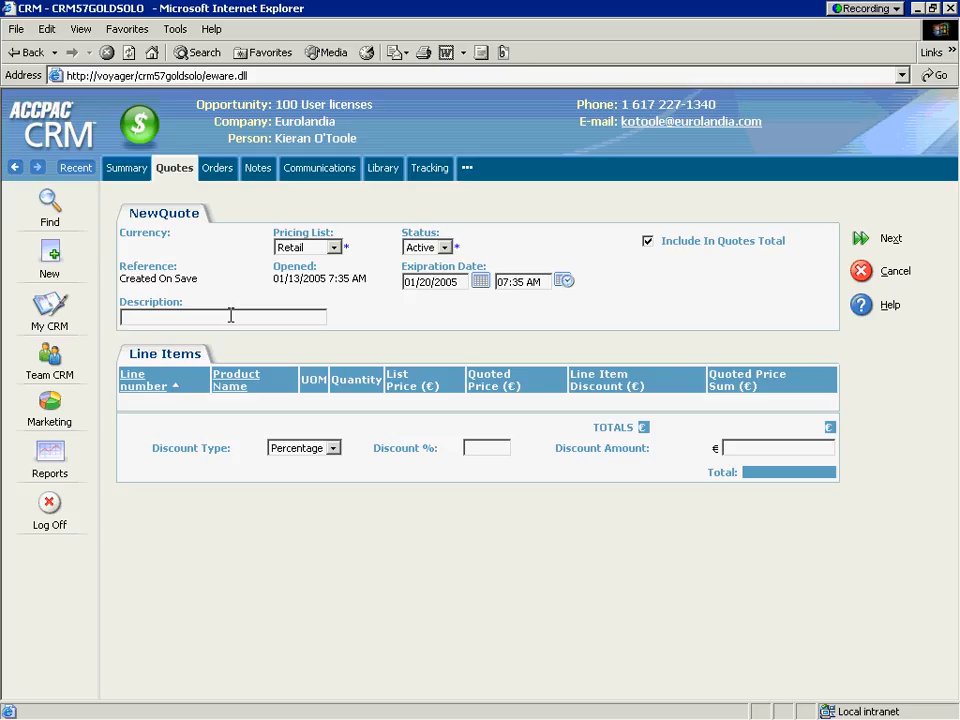
pyautogui.write('Revised Quote')
pyautogui.click(860, 245)
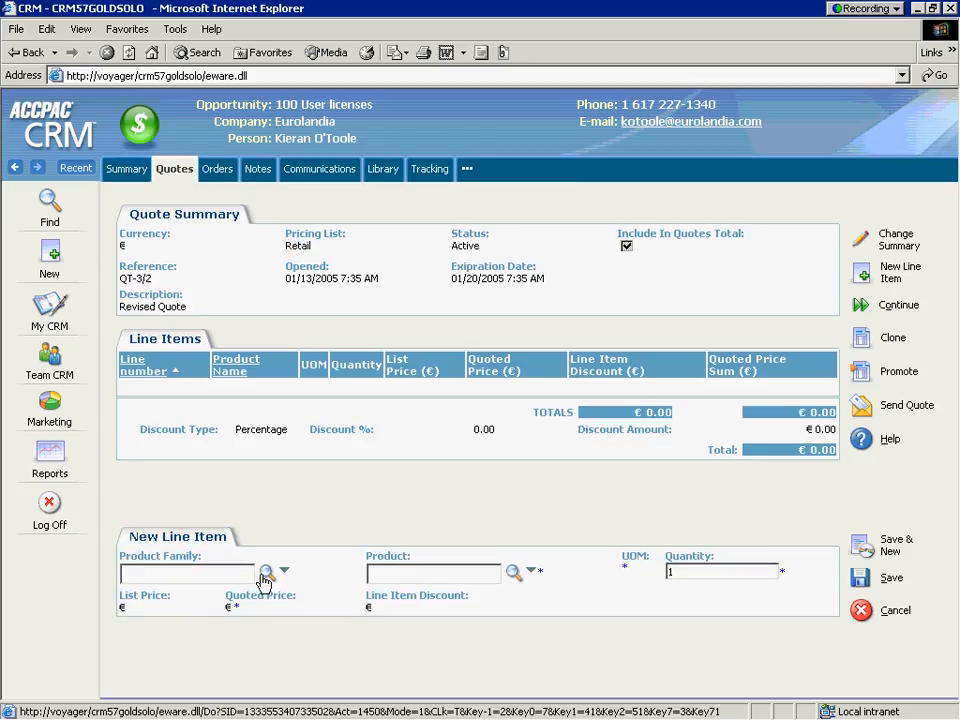
# Add a "Consulting - Week" line item from the Consulting family with quantity 2, save it, and start sending the quote
pyautogui.click(272, 573)
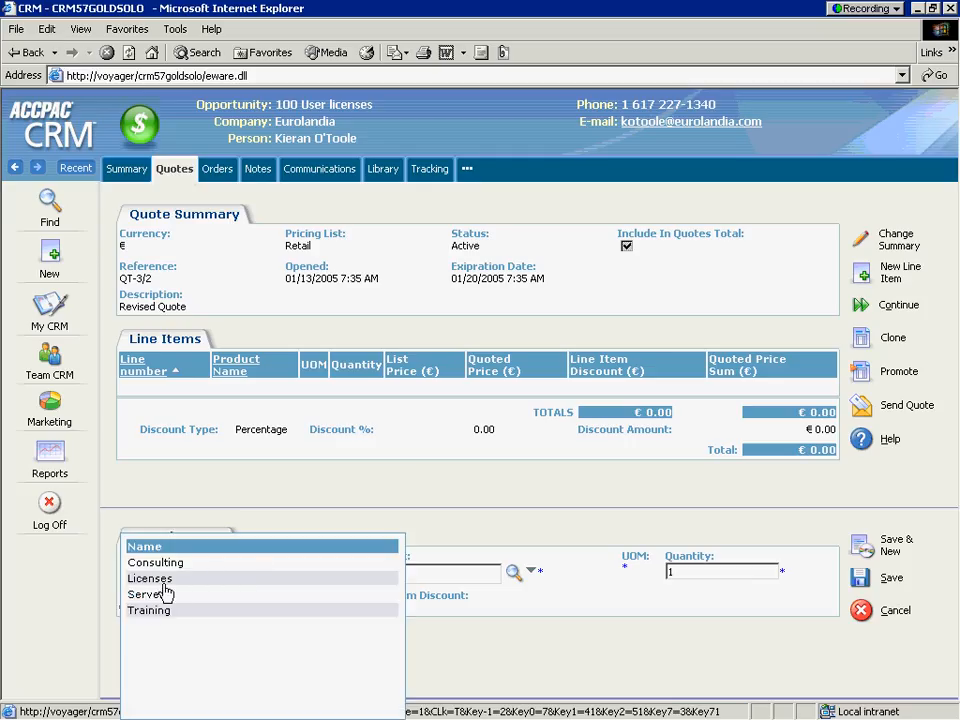
pyautogui.click(155, 563)
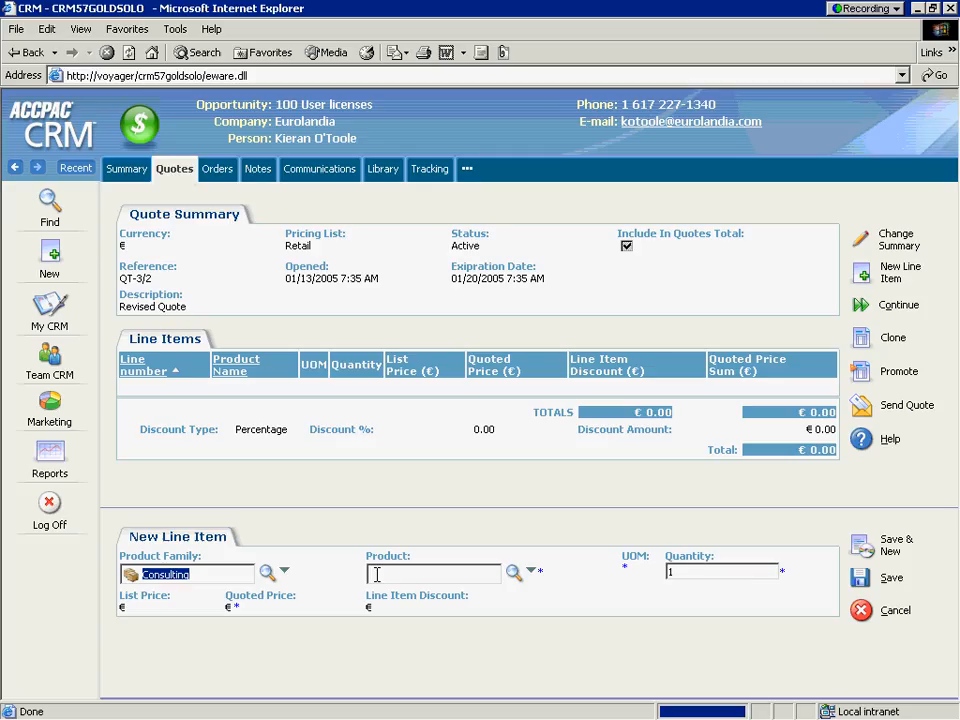
pyautogui.click(513, 573)
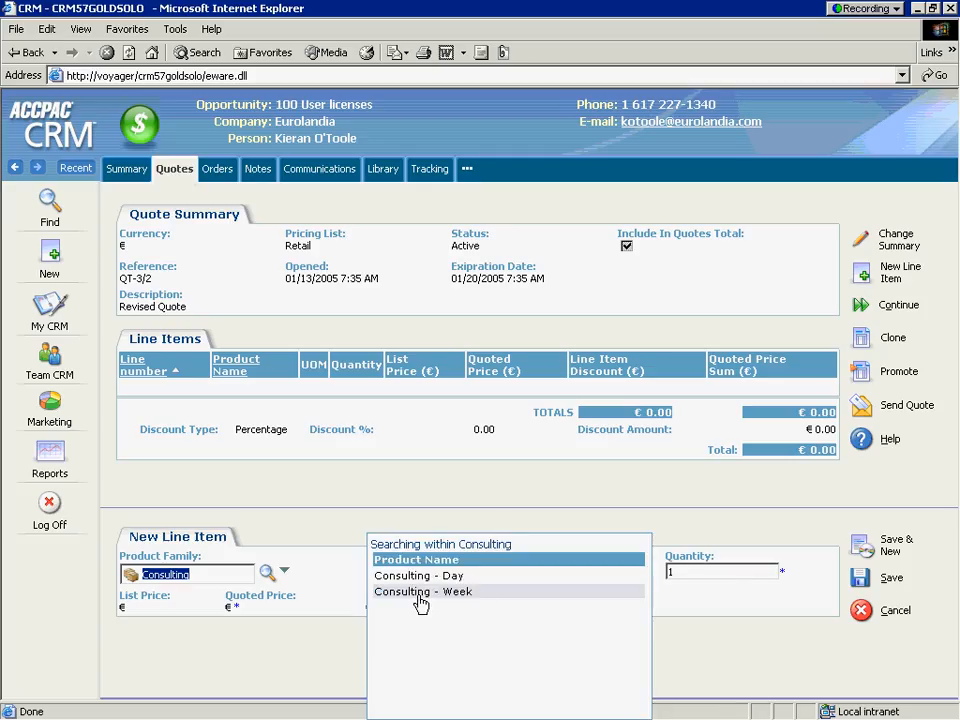
pyautogui.click(398, 593)
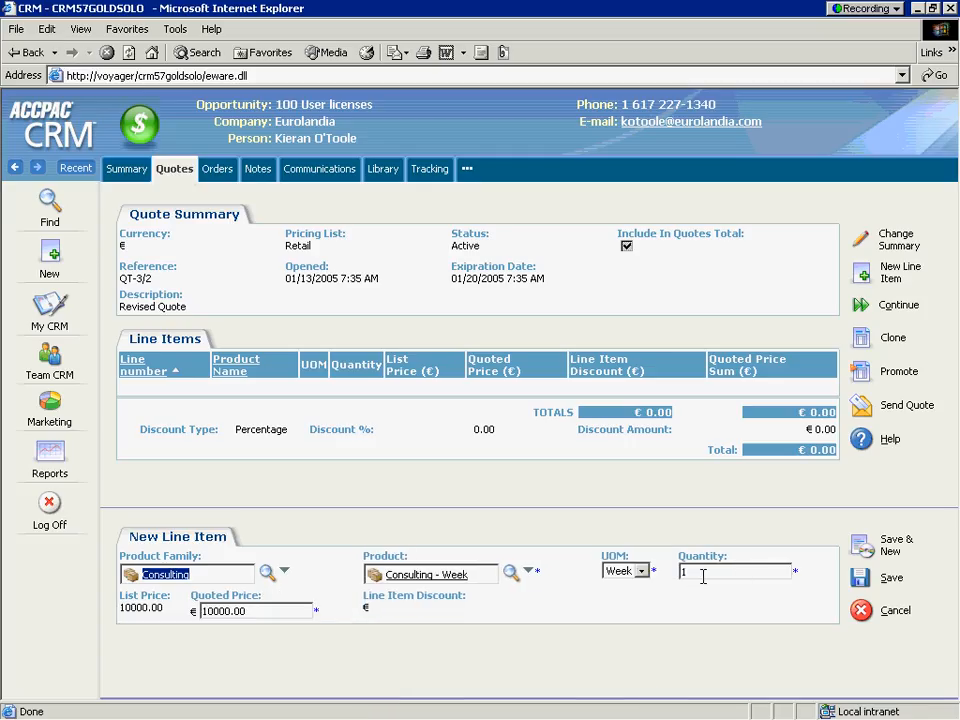
pyautogui.moveTo(705, 572); pyautogui.dragTo(598, 570)
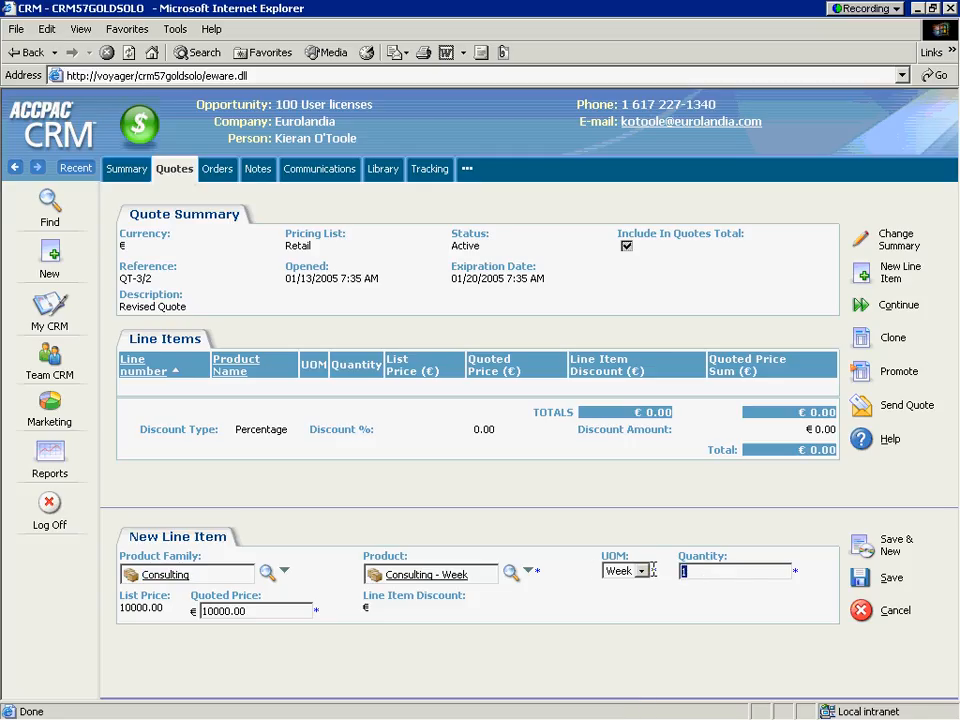
pyautogui.write('2')
pyautogui.click(866, 550)
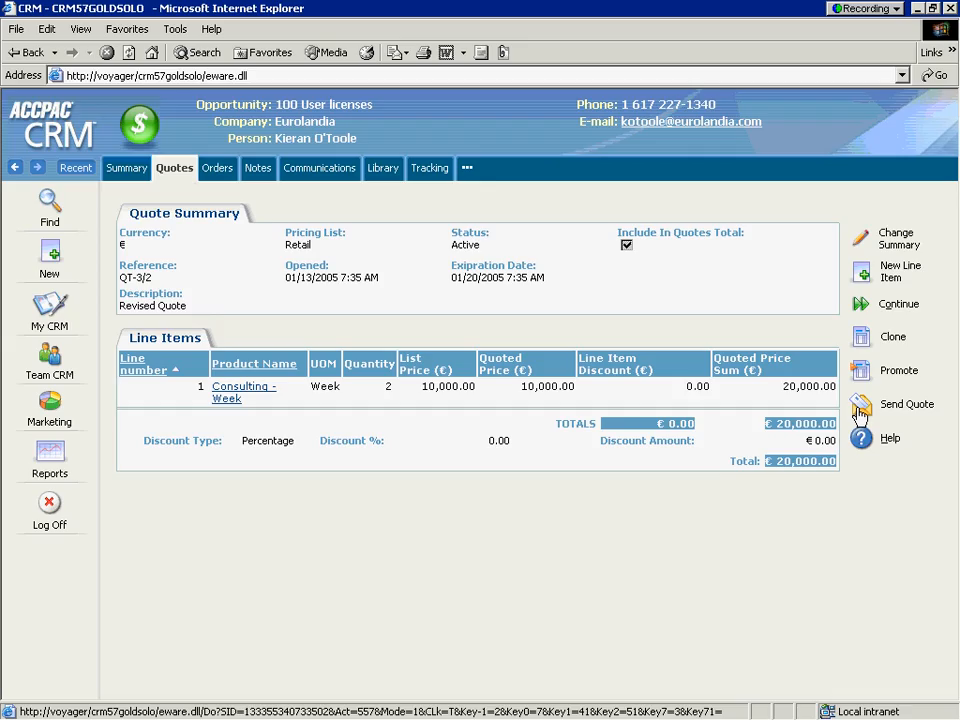
pyautogui.click(858, 414)
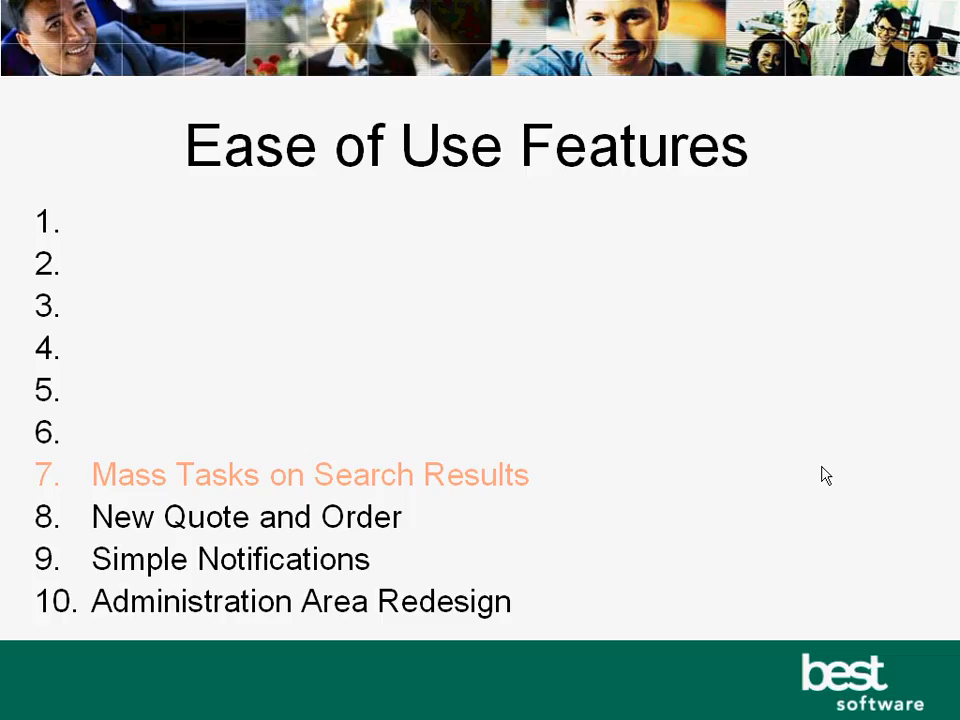
# Switch from the slides back to the CRM and search for people in the city of New York
pyautogui.hotkey('alt', 'Tab')
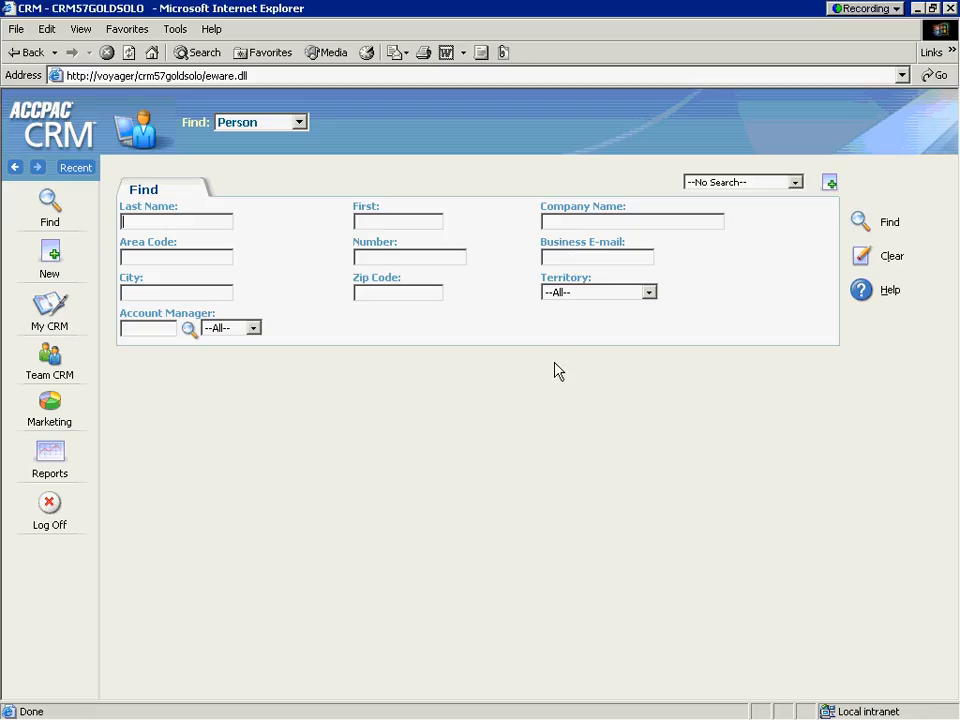
pyautogui.click(224, 285)
pyautogui.write('New York')
pyautogui.press('Return')
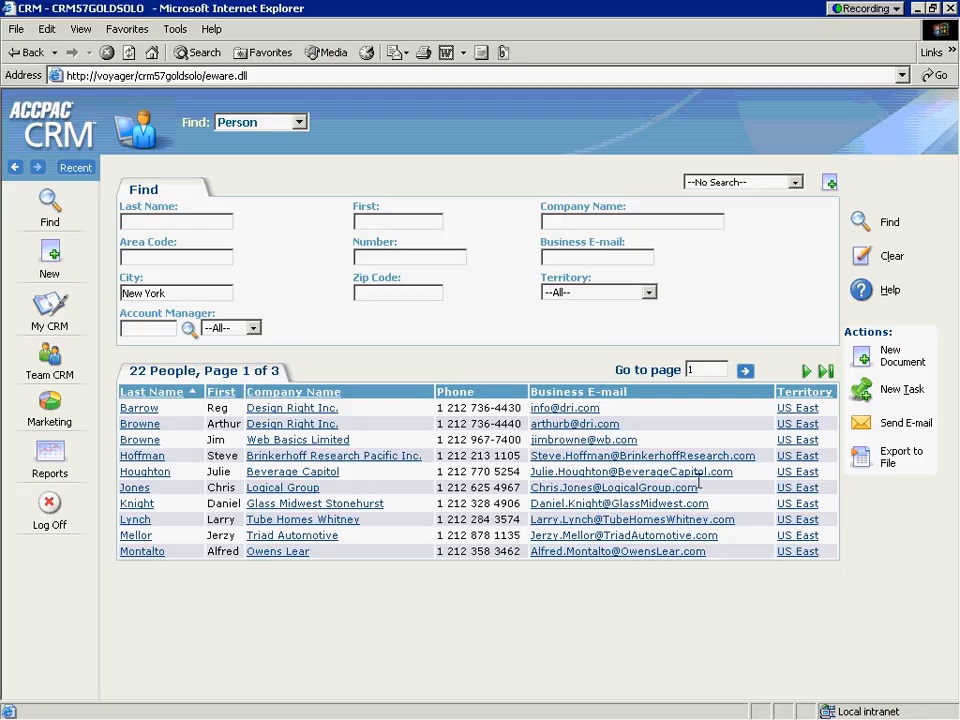
# Merge the found people with the global template "Panoply Brochure Cover Letter for Time Management Solutions.doc" and look through the resulting letters
pyautogui.click(864, 360)
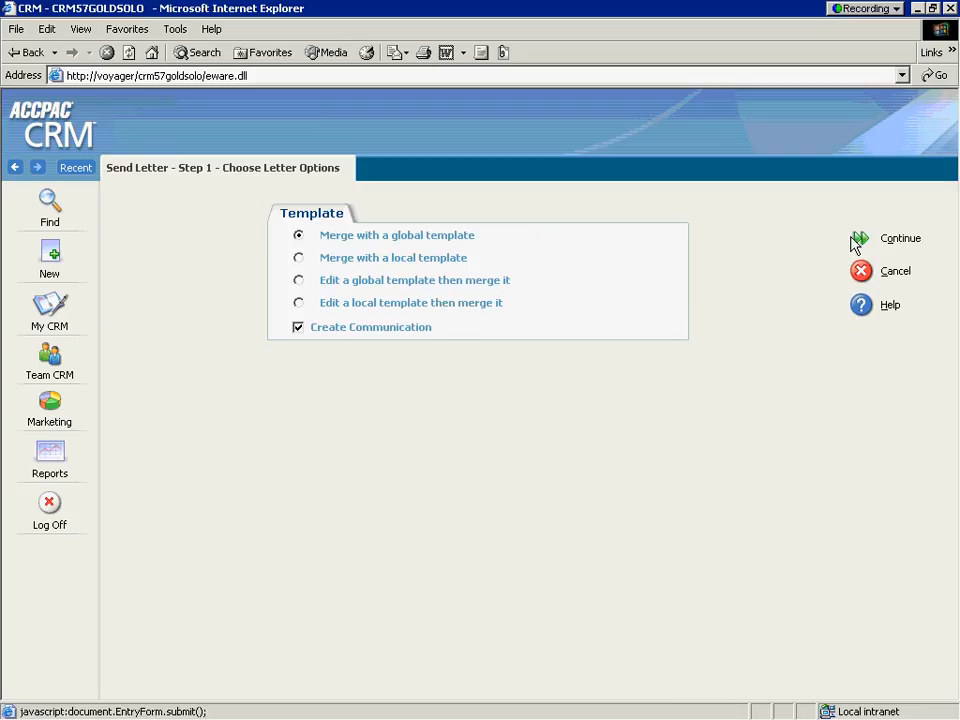
pyautogui.click(860, 243)
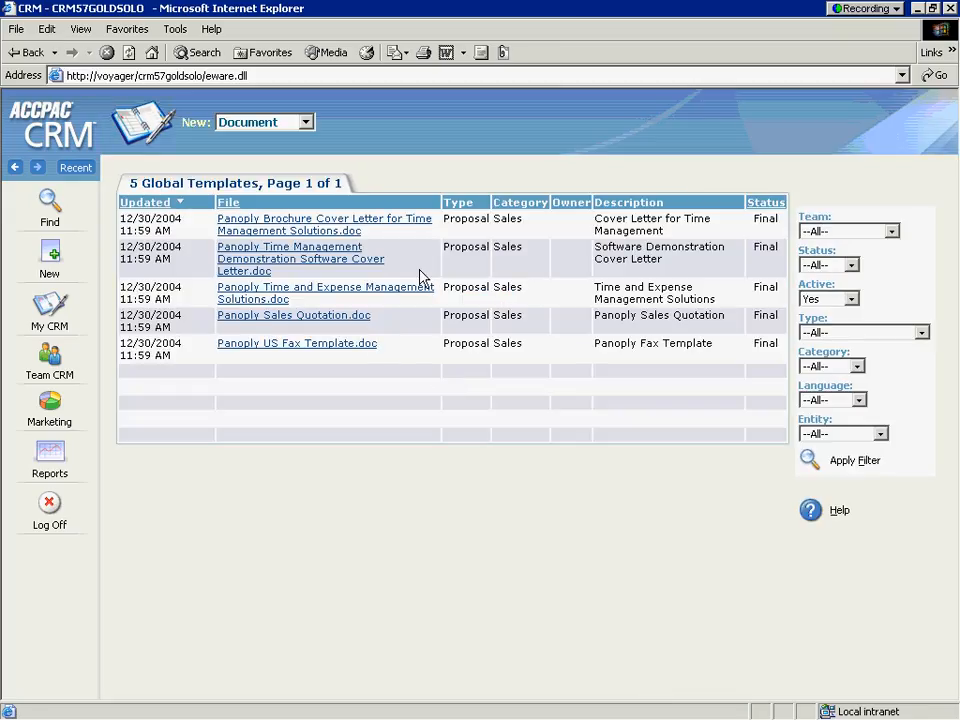
pyautogui.click(322, 233)
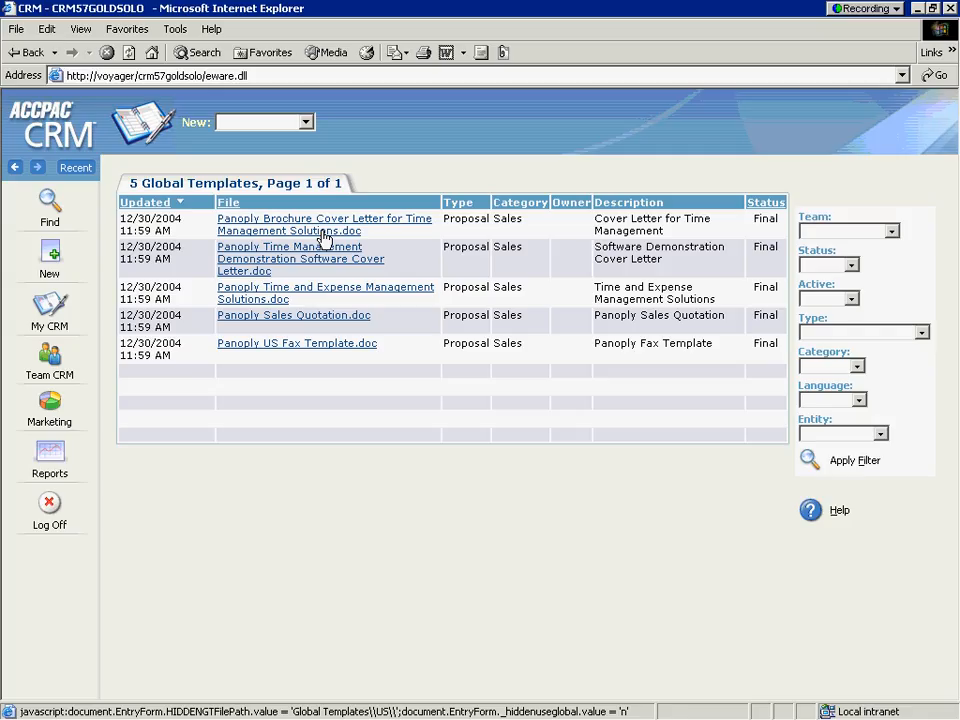
pyautogui.click(323, 238)
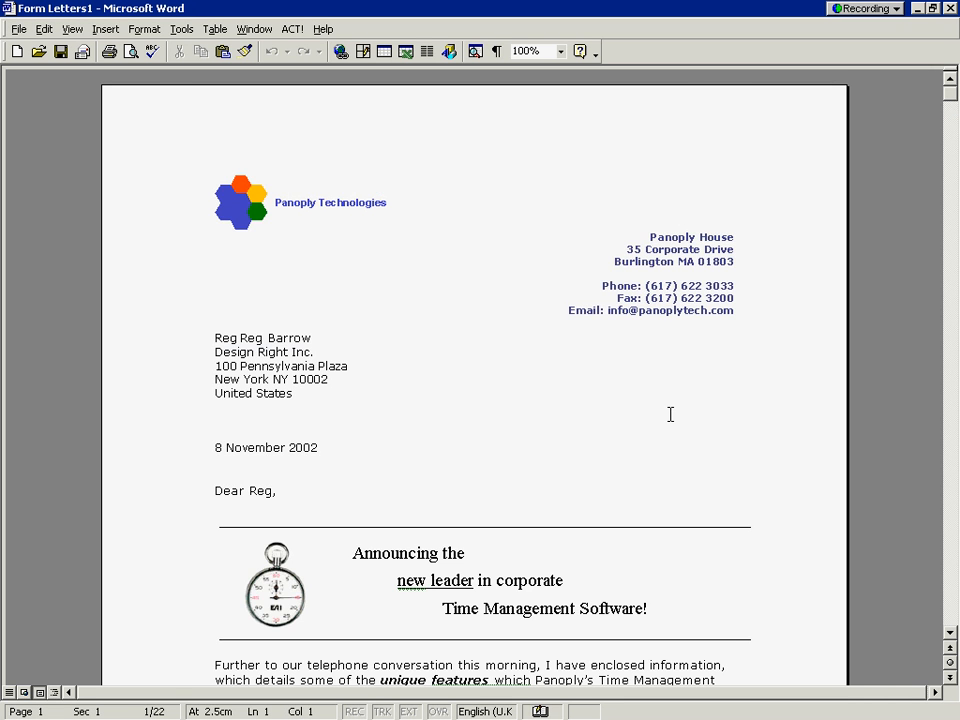
pyautogui.scroll(-15, 670, 414)
pyautogui.press('pagedown')
pyautogui.press('pagedown')
pyautogui.press('pagedown')
pyautogui.press('pagedown')
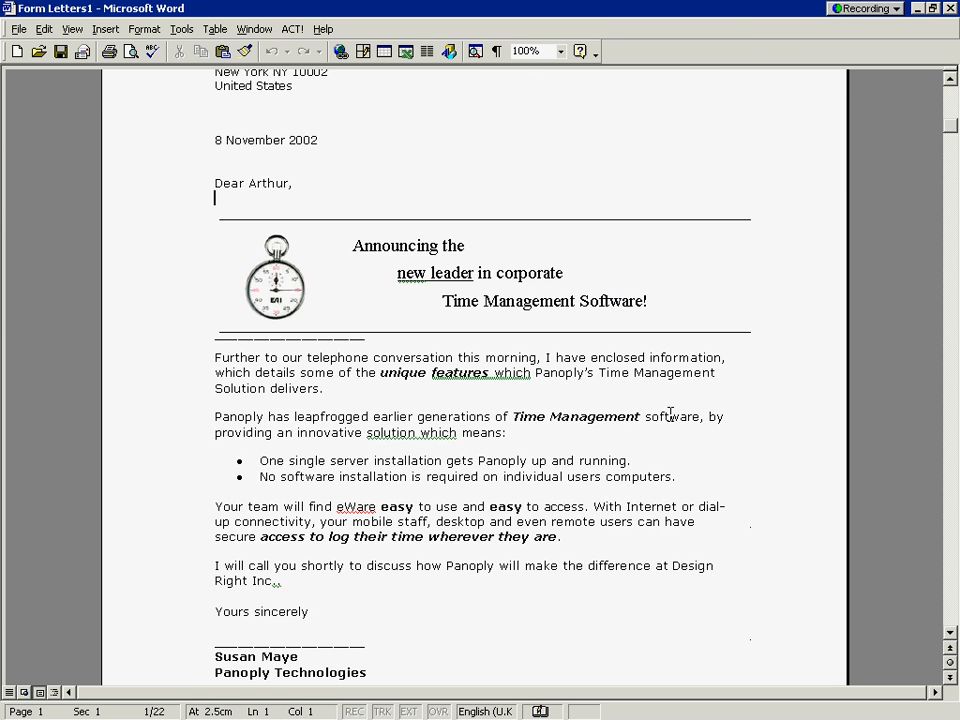
pyautogui.press('pagedown')
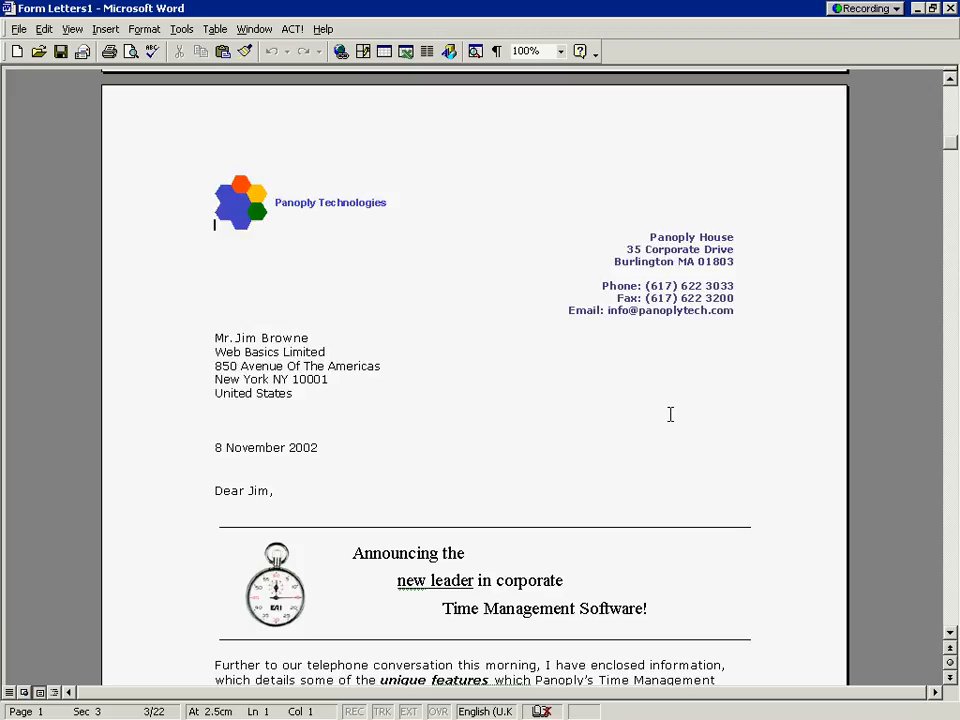
# Return from Word to the CRM and save the letter communication with the details "Visit Letter"
pyautogui.hotkey('alt', 'Tab')
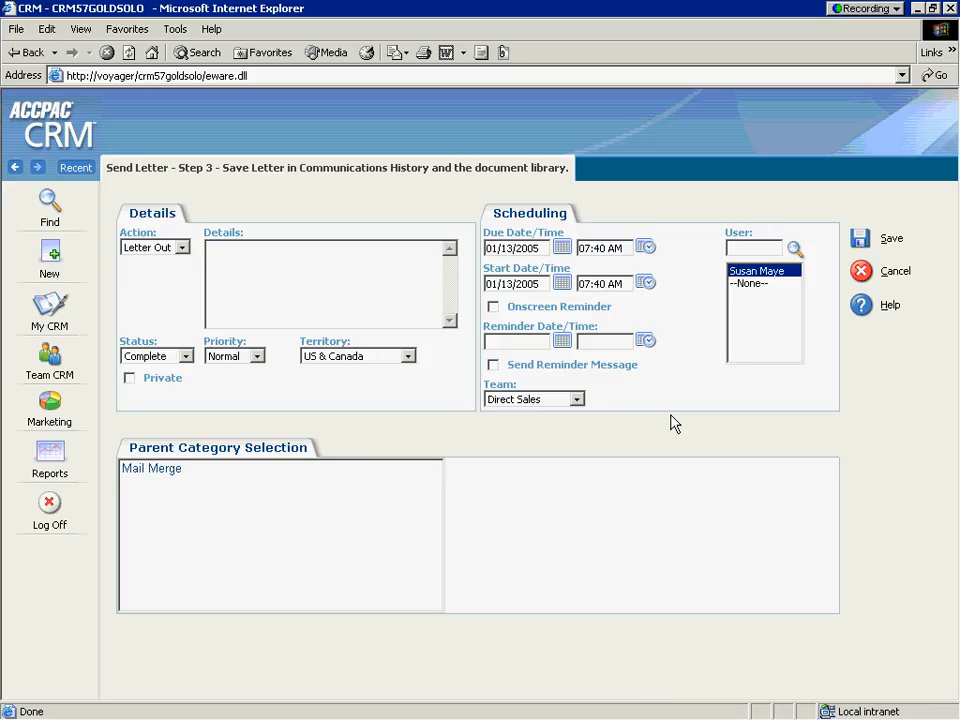
pyautogui.write('Visit Letter')
pyautogui.click(888, 239)
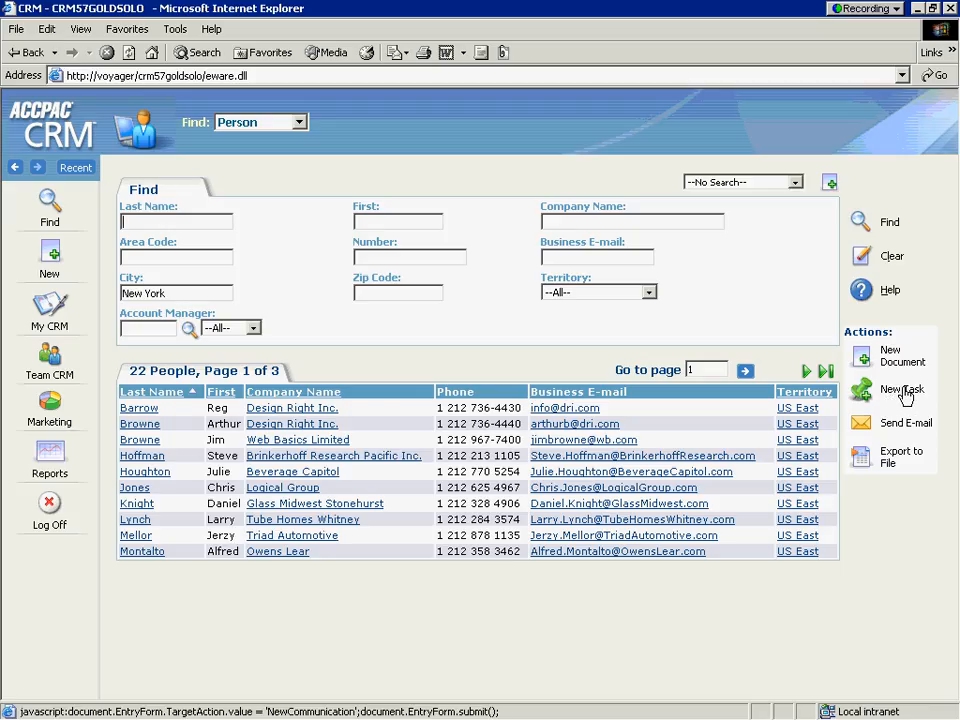
pyautogui.click(902, 470)
pyautogui.click(901, 465)
# Save the New York person search as "My New York COntact List" without making it available to all users
pyautogui.click(829, 185)
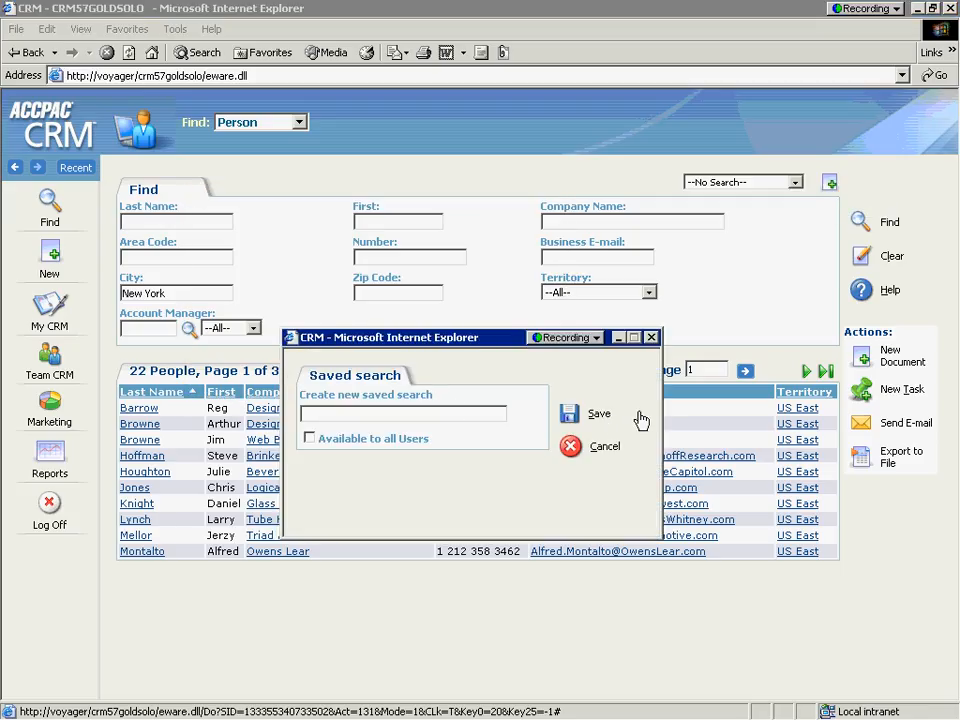
pyautogui.write('My New York COntact List')
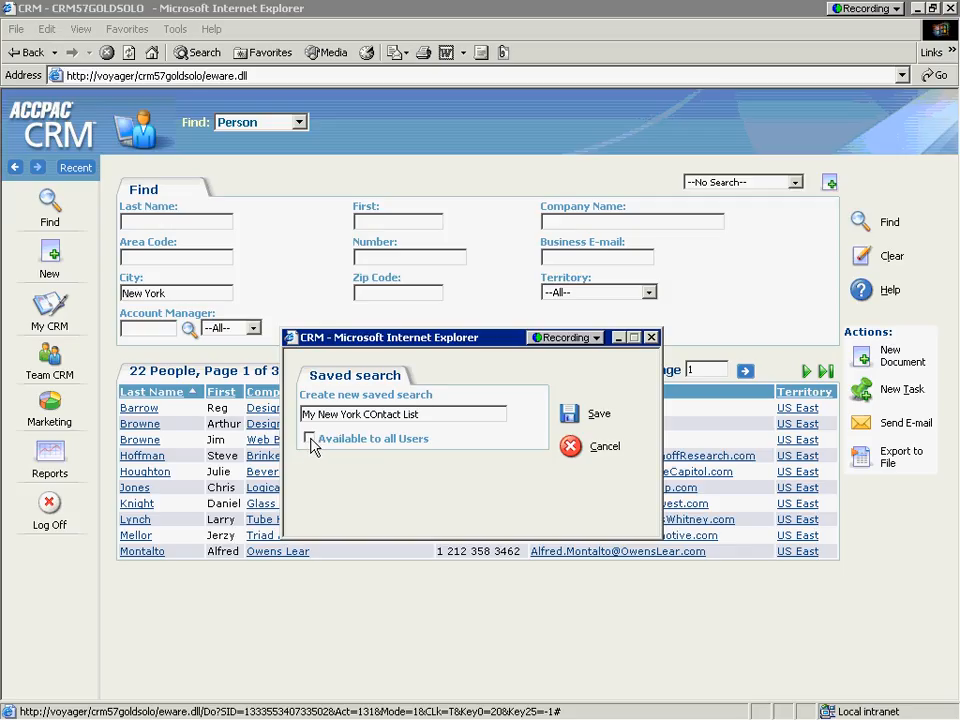
pyautogui.click(574, 410)
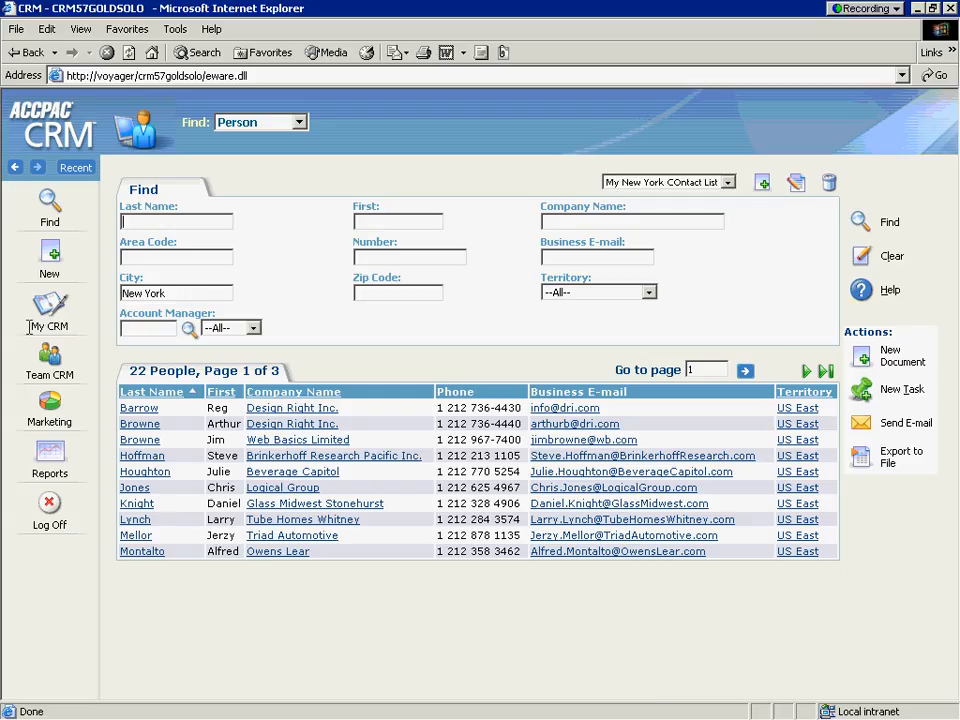
# Log off and back on to the CRM, and run the saved person search "My New York COntact List"
pyautogui.click(52, 503)
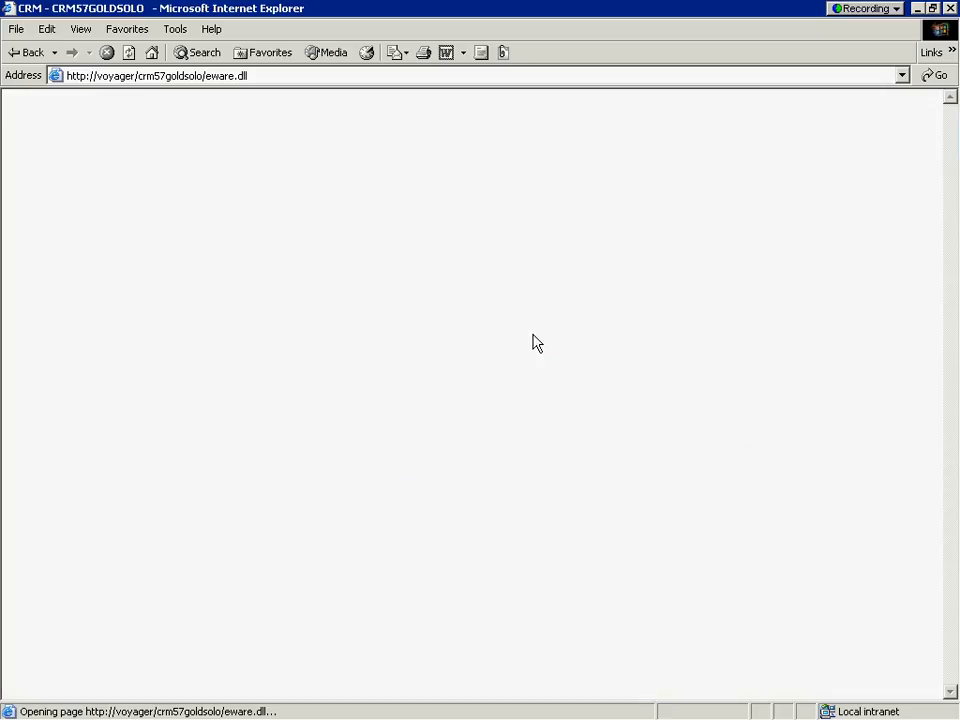
pyautogui.click(381, 409)
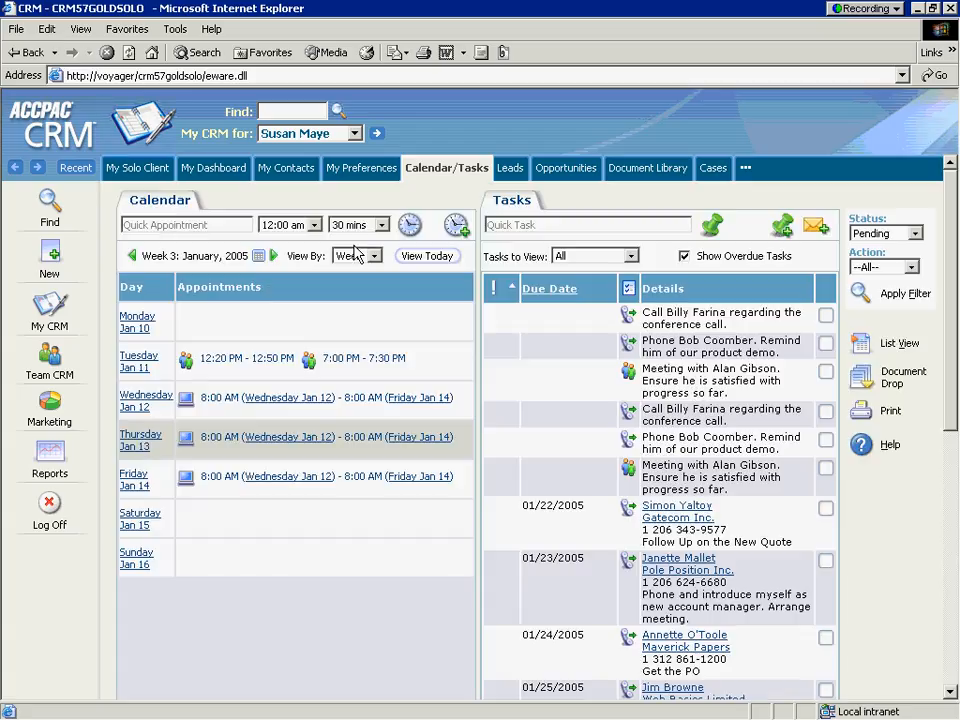
pyautogui.moveTo(57, 222)
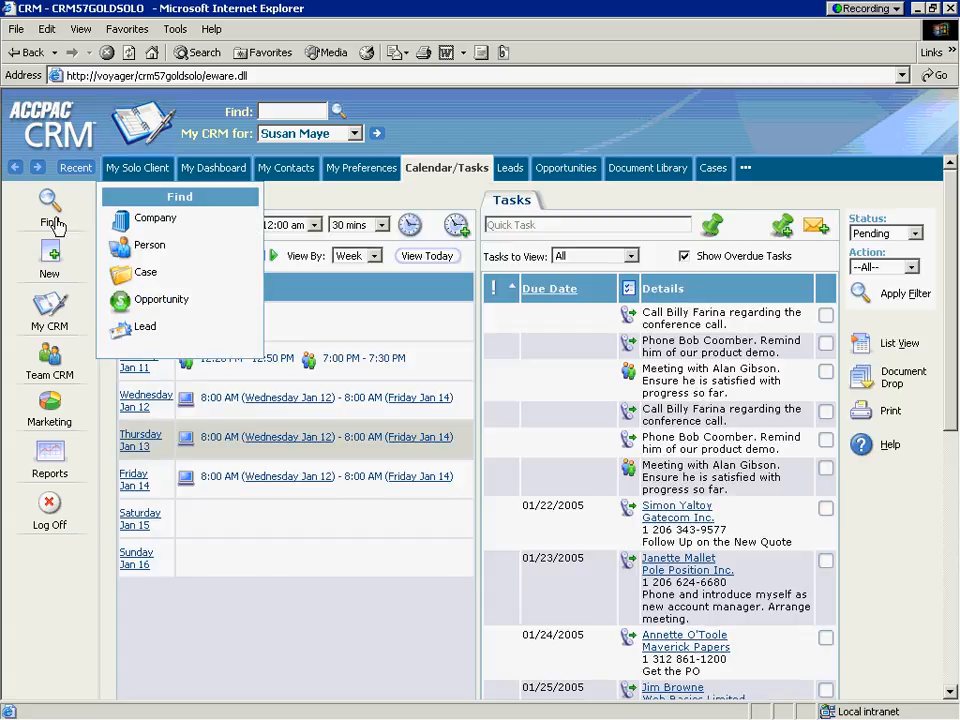
pyautogui.click(122, 246)
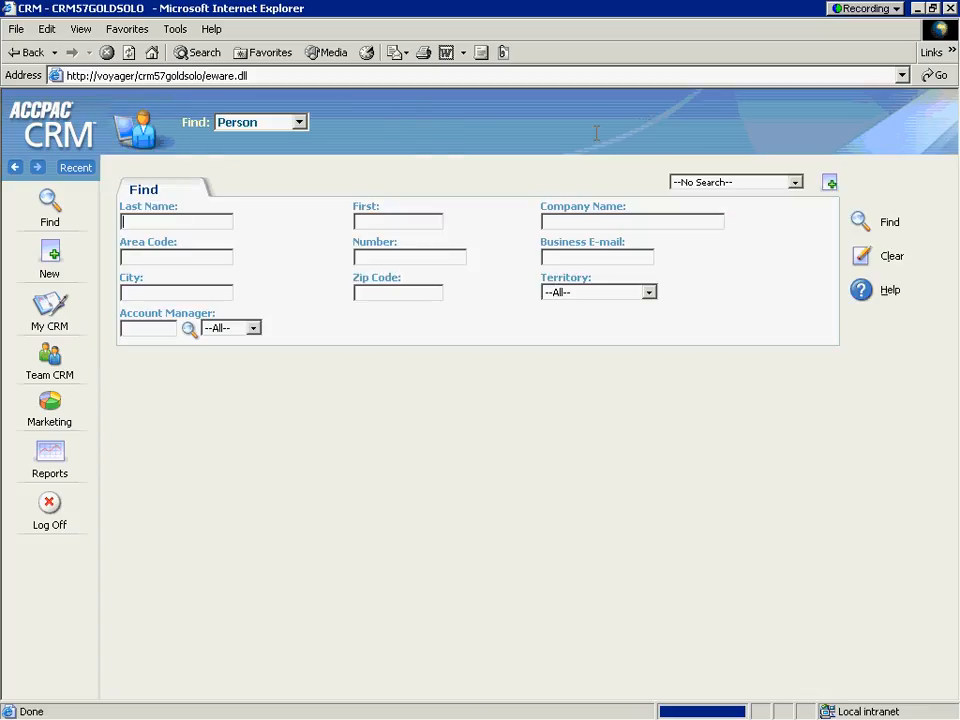
pyautogui.click(765, 184)
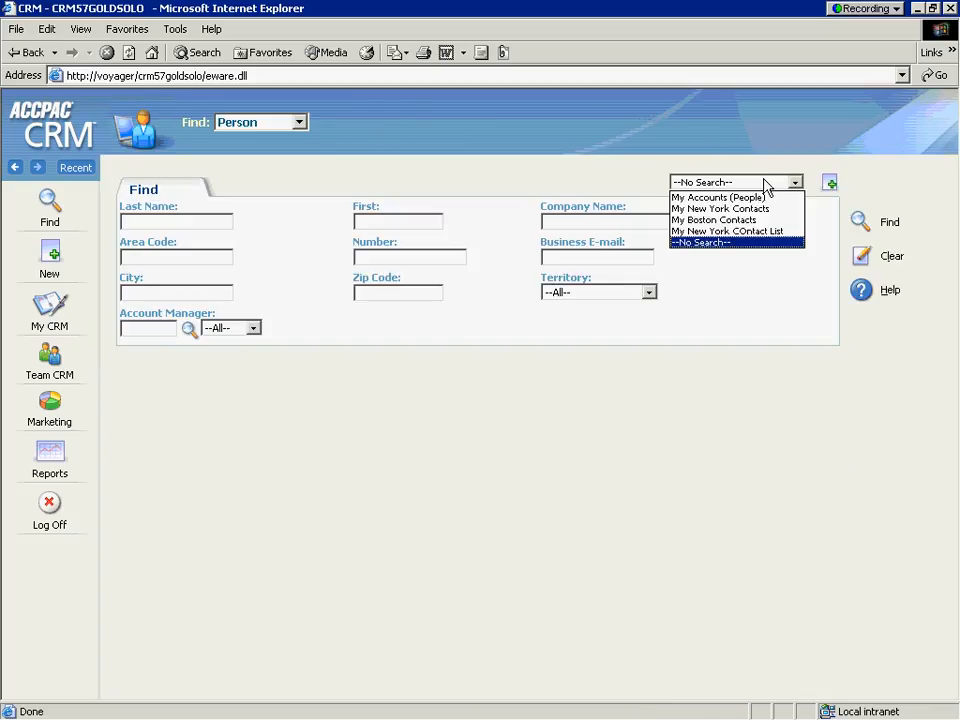
pyautogui.click(777, 232)
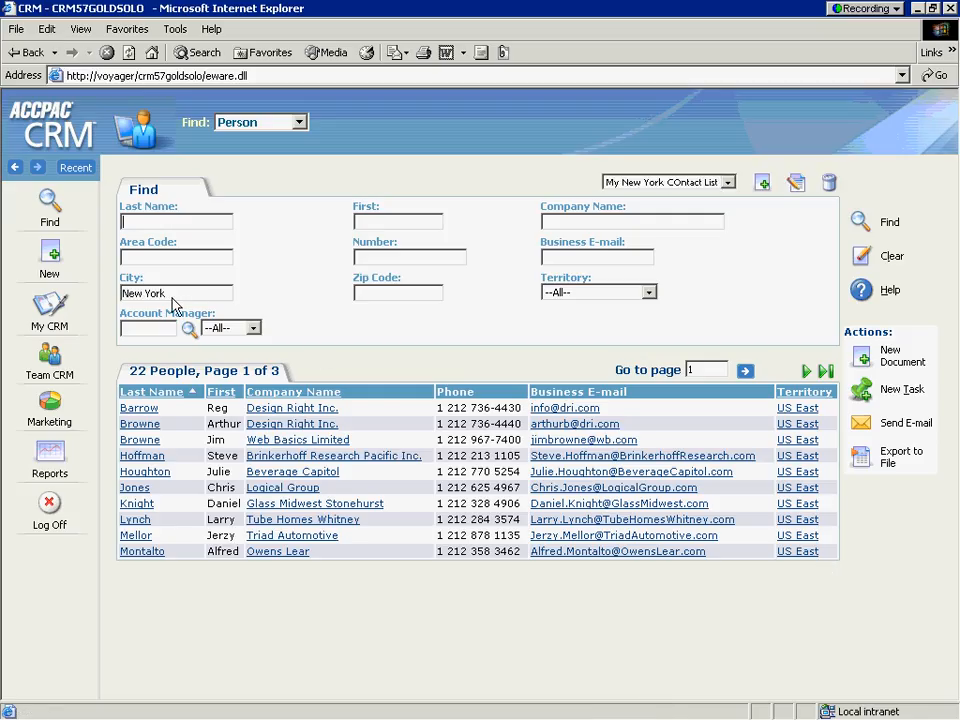
pyautogui.click(570, 531)
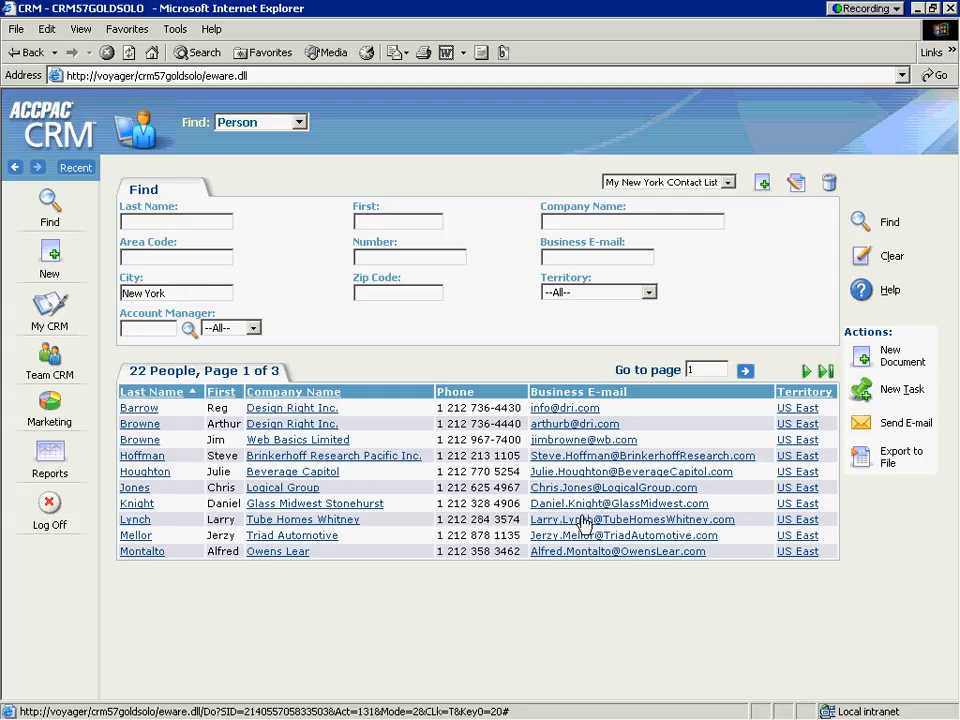
pyautogui.click(584, 520)
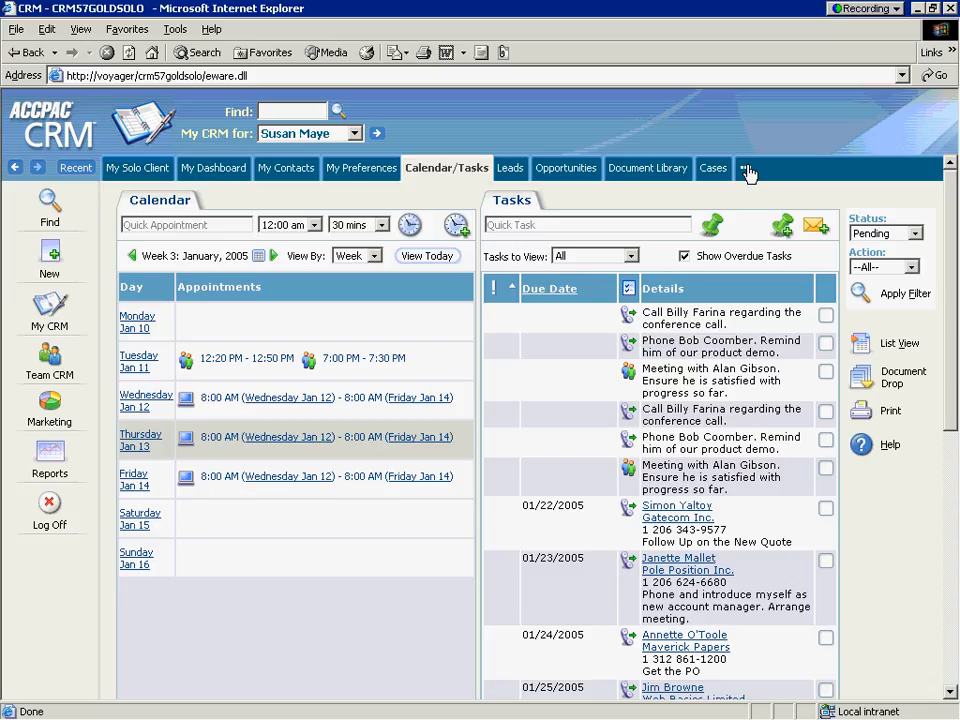
# Hide the Cases tab from the My CRM area and save the tab customization
pyautogui.click(746, 170)
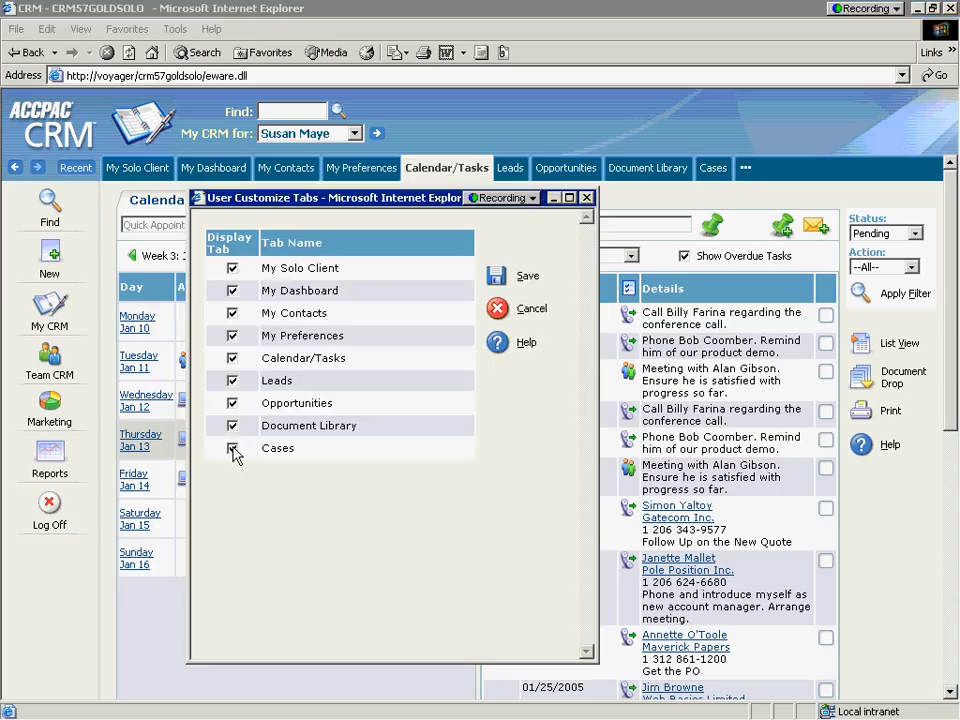
pyautogui.click(233, 450)
pyautogui.click(497, 280)
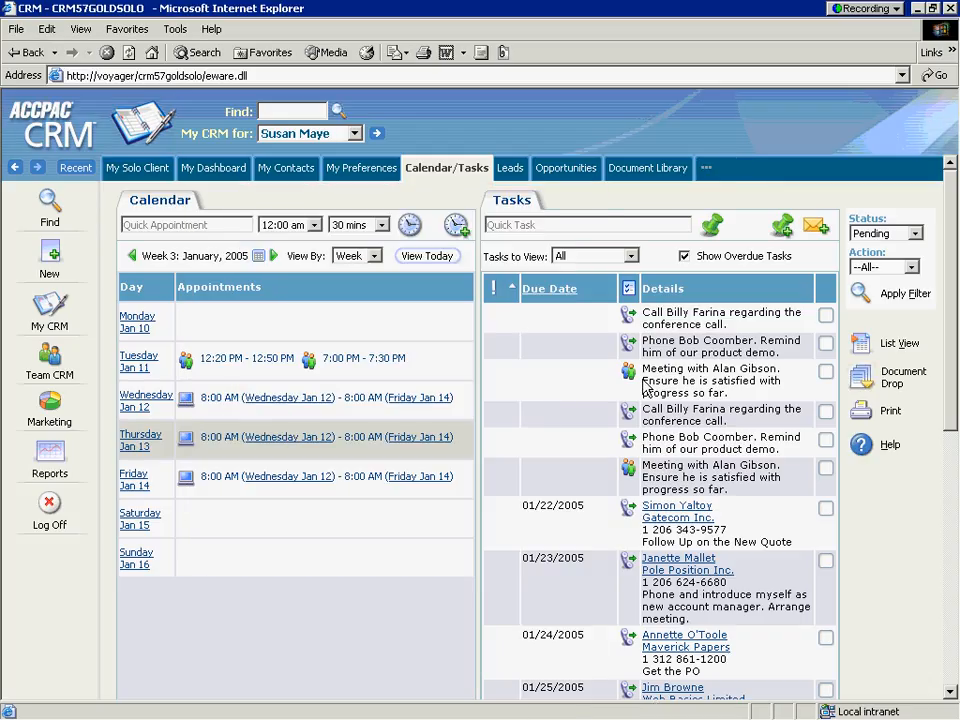
pyautogui.click(710, 171)
# Switch to the slide show, advance to the "Global Library Documents" item, and return to the CRM
pyautogui.hotkey('alt', 'Tab')
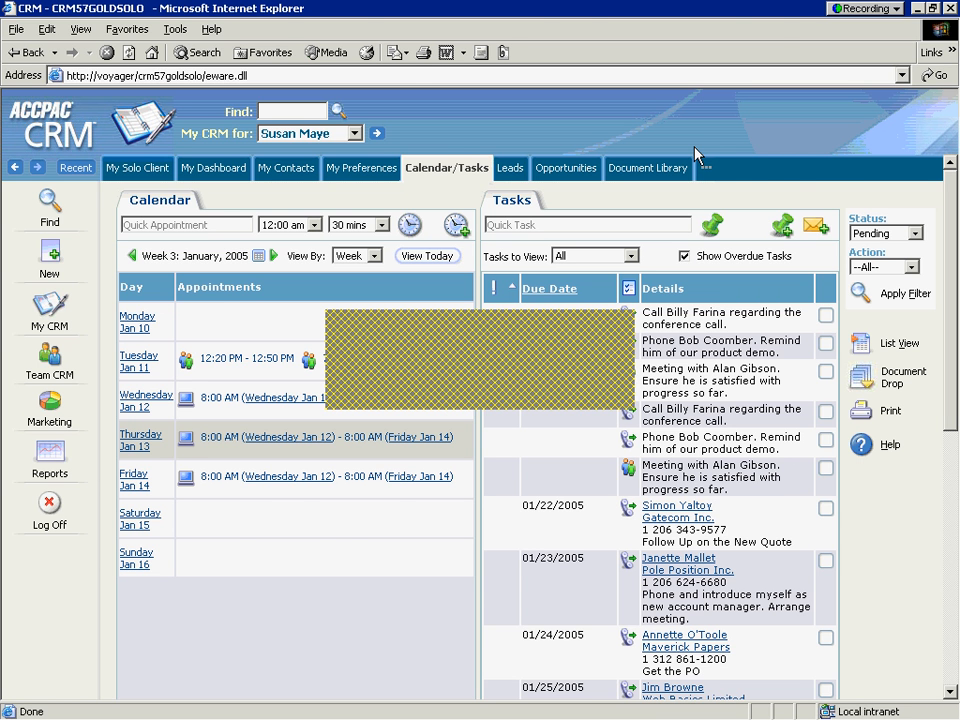
pyautogui.press('space')
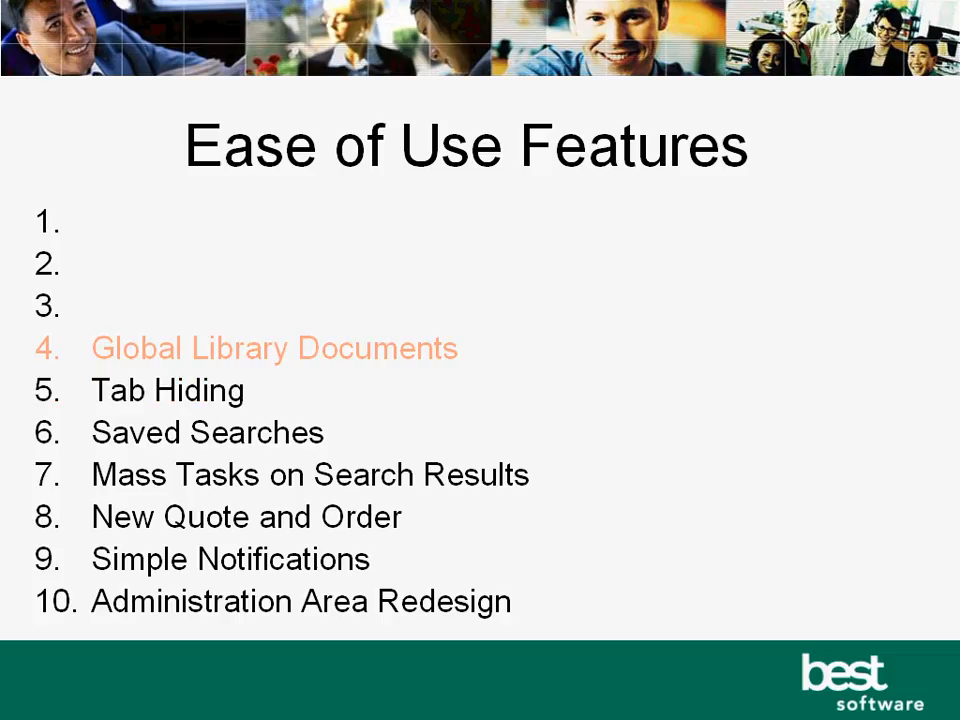
pyautogui.hotkey('alt', 'Tab')
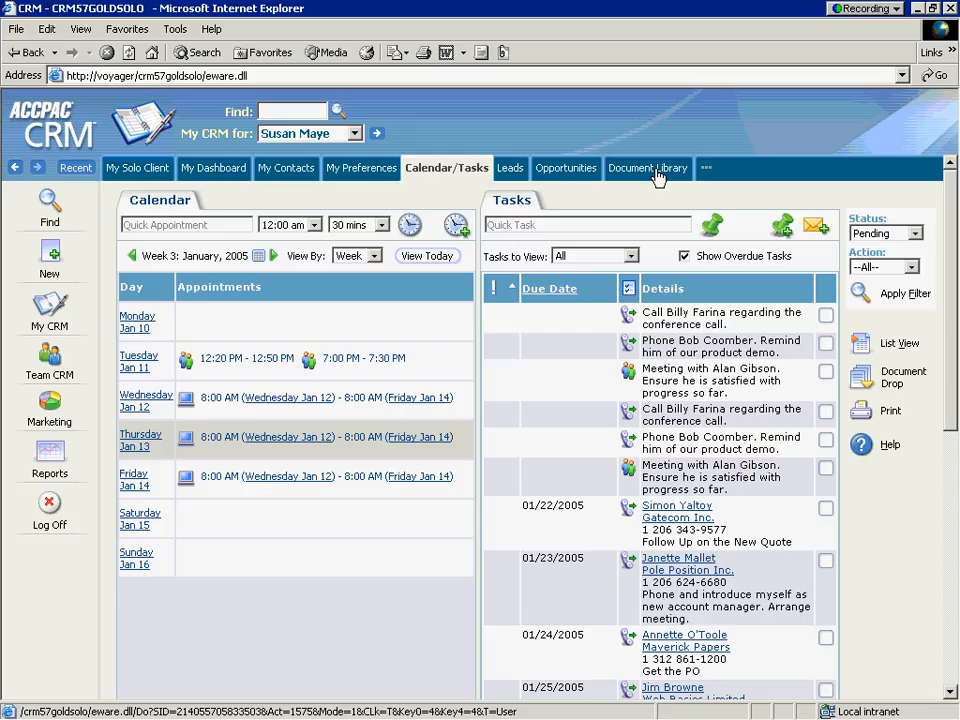
# Open PanoplyCorpPres.ppt from the global Document Library, view the presentation, and close its window
pyautogui.click(657, 176)
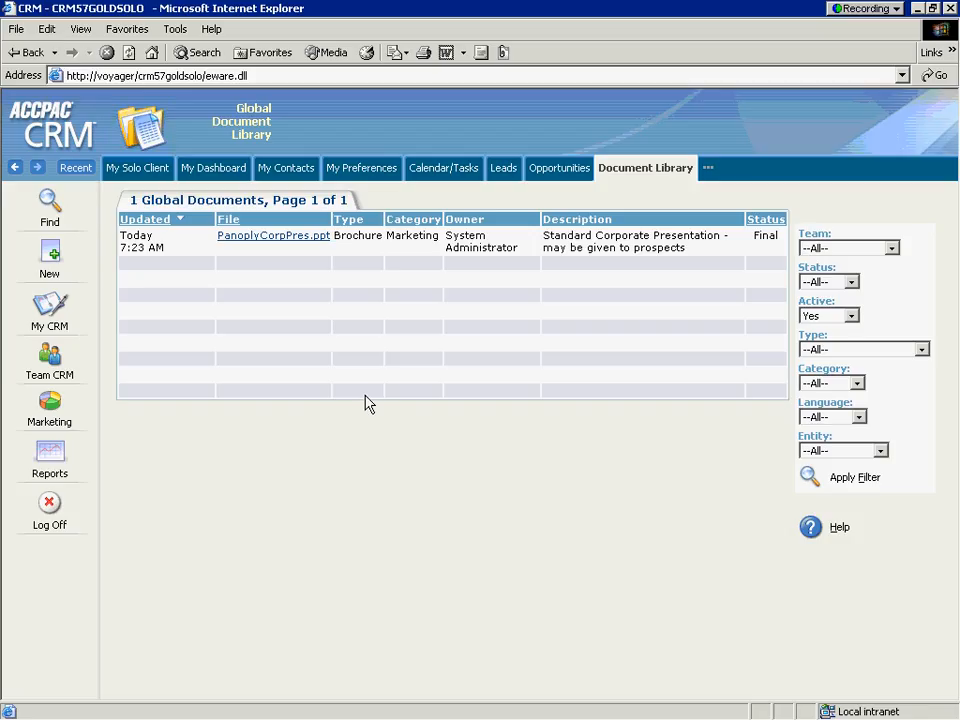
pyautogui.click(277, 236)
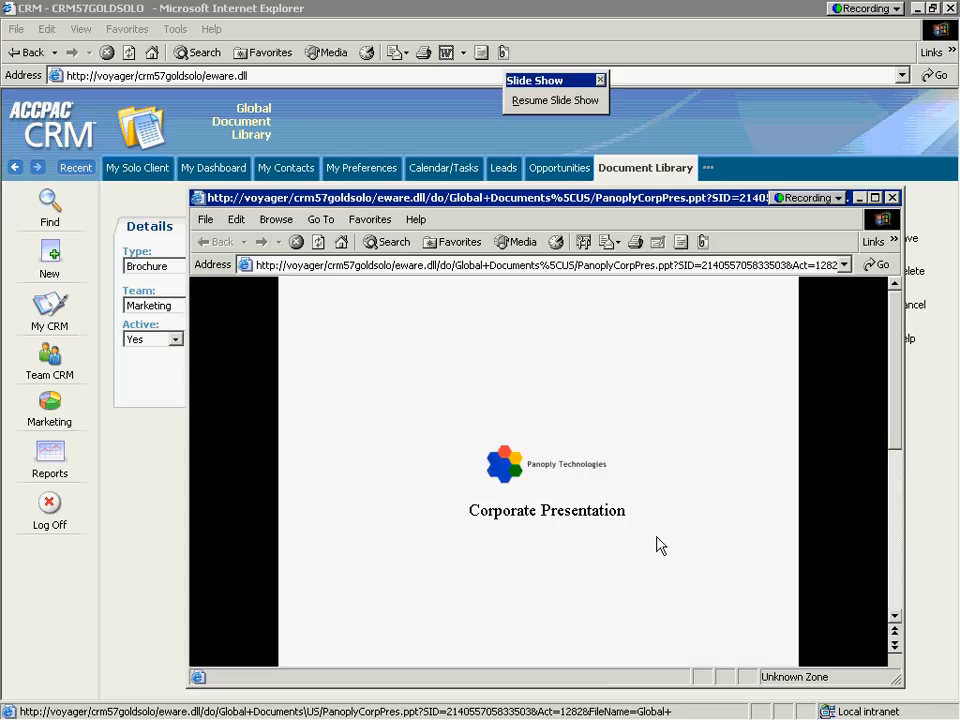
pyautogui.click(893, 198)
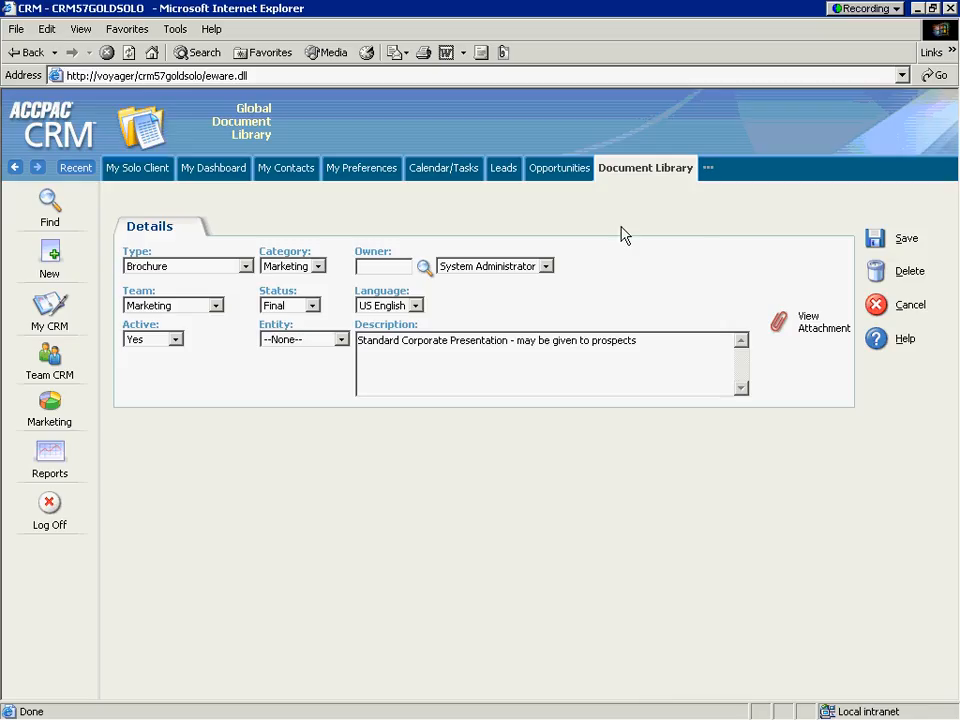
# Open the recently viewed Eurolandia contact and start an e-mail to their business address
pyautogui.click(68, 176)
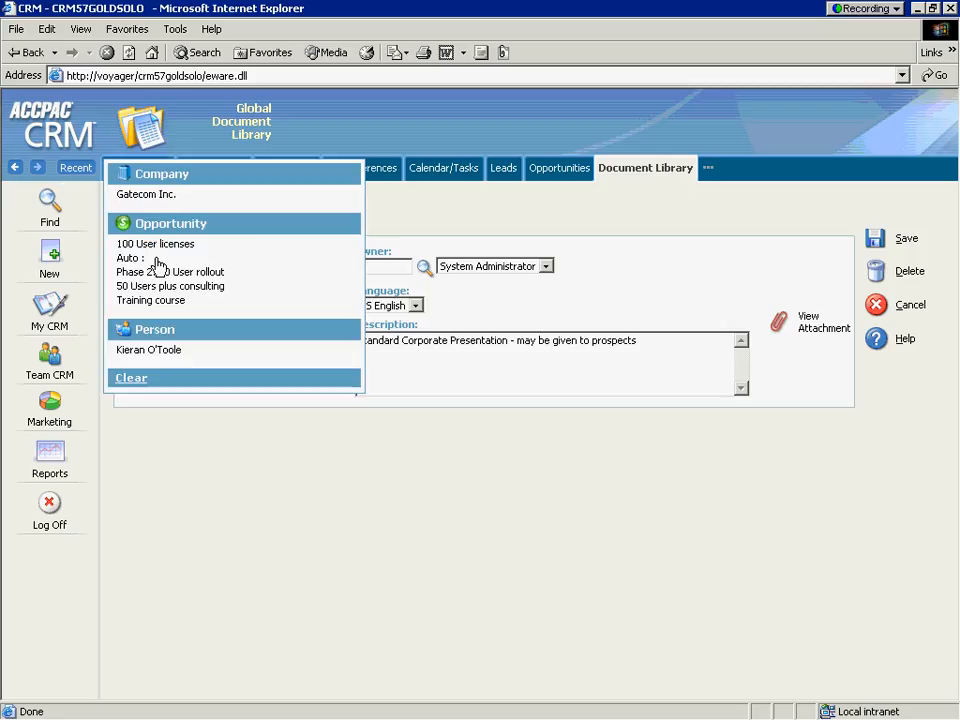
pyautogui.click(152, 351)
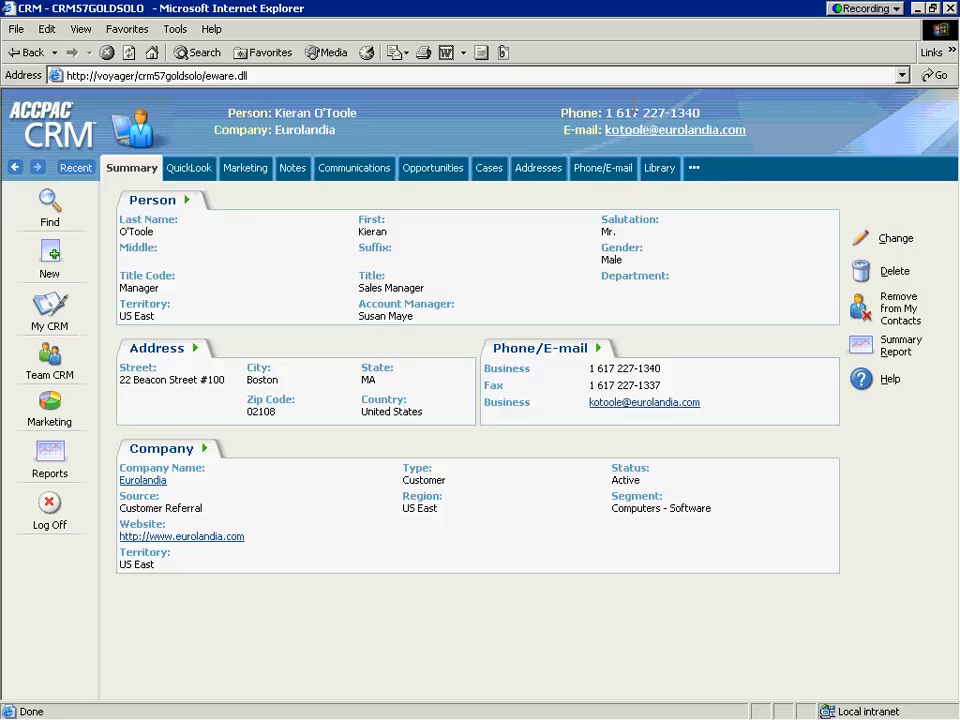
pyautogui.click(620, 129)
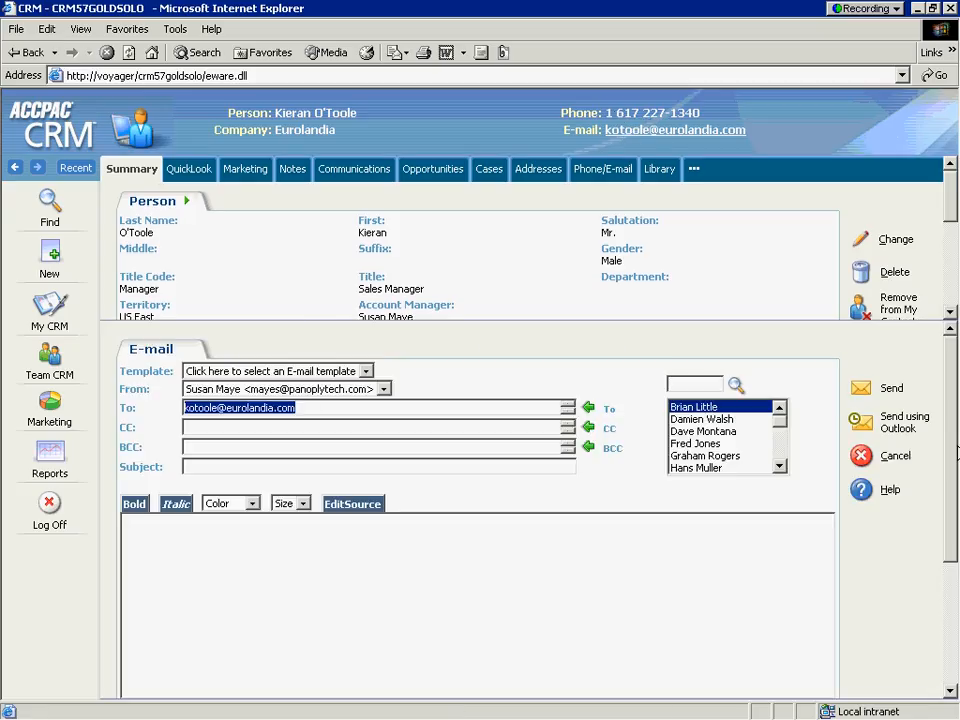
# Look up a global document to attach to the e-mail, and send the message
pyautogui.moveTo(950, 440); pyautogui.dragTo(951, 574)
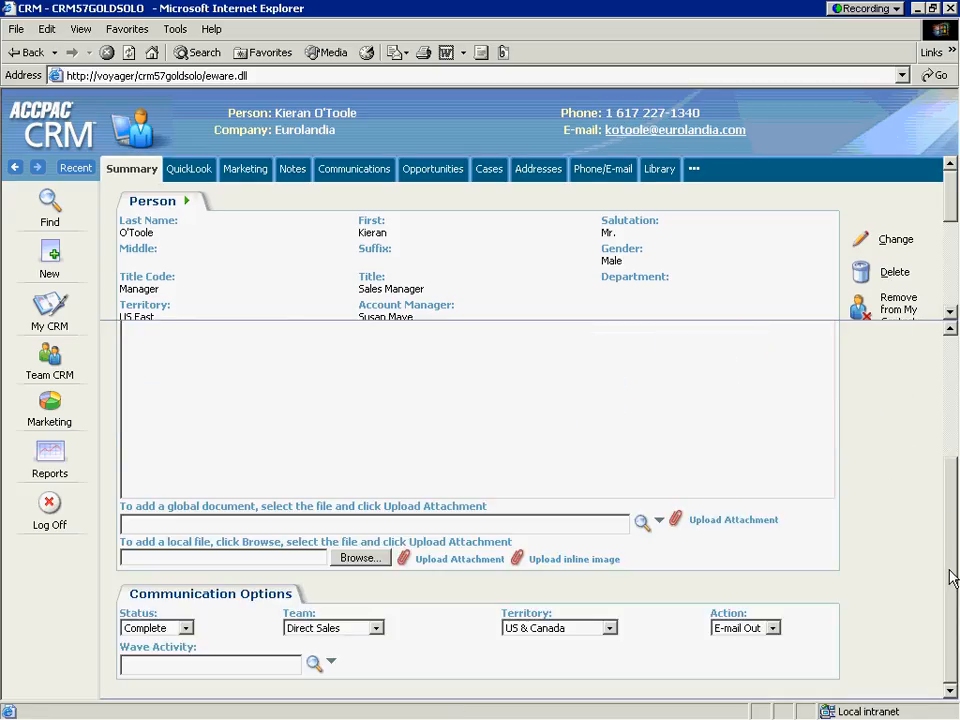
pyautogui.click(642, 522)
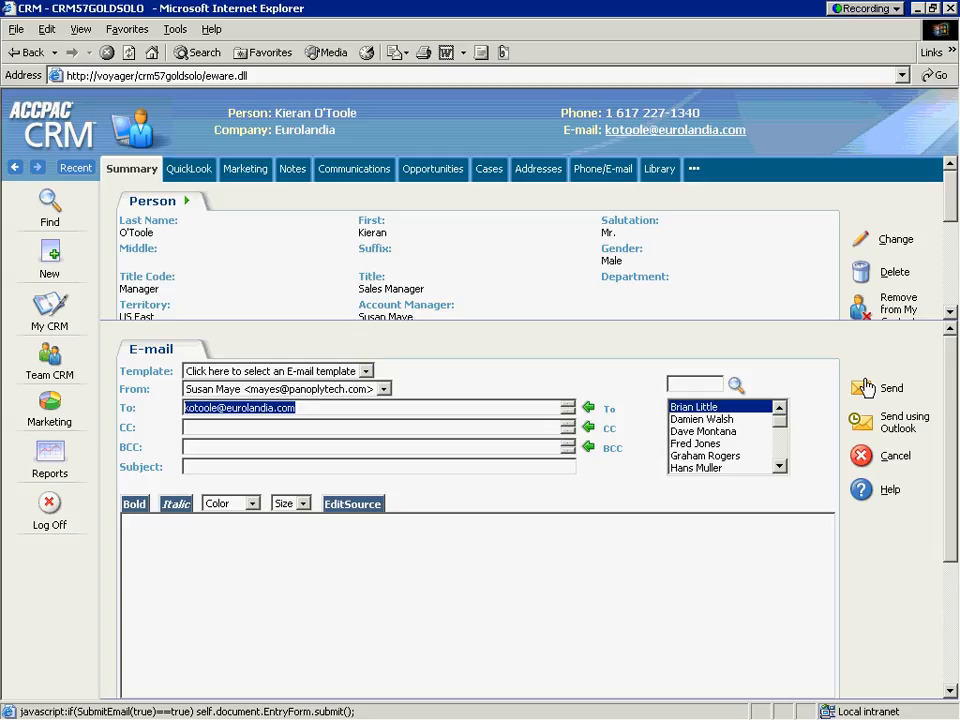
pyautogui.click(866, 387)
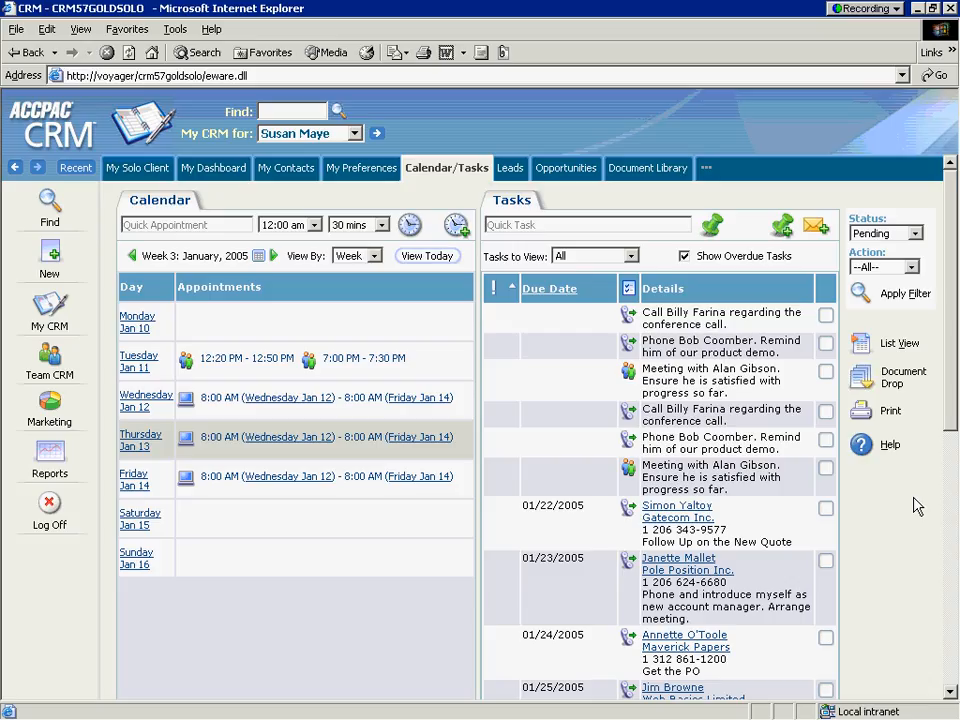
# Examine the printable version of the week's calendar and tasks and its print options, and close it without printing
pyautogui.click(862, 416)
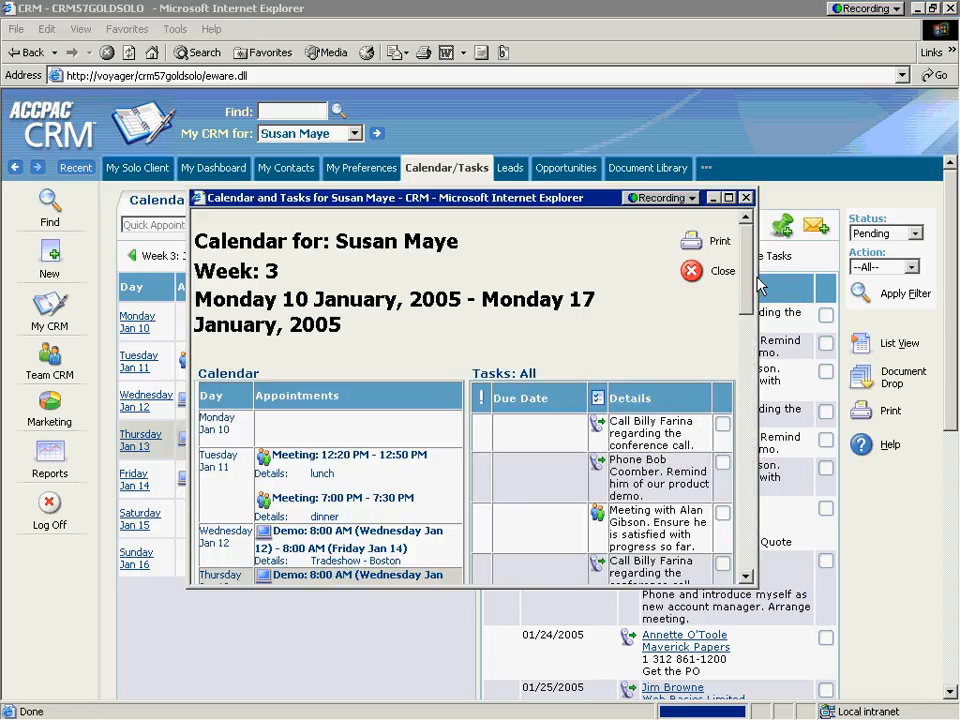
pyautogui.moveTo(744, 296); pyautogui.dragTo(744, 310)
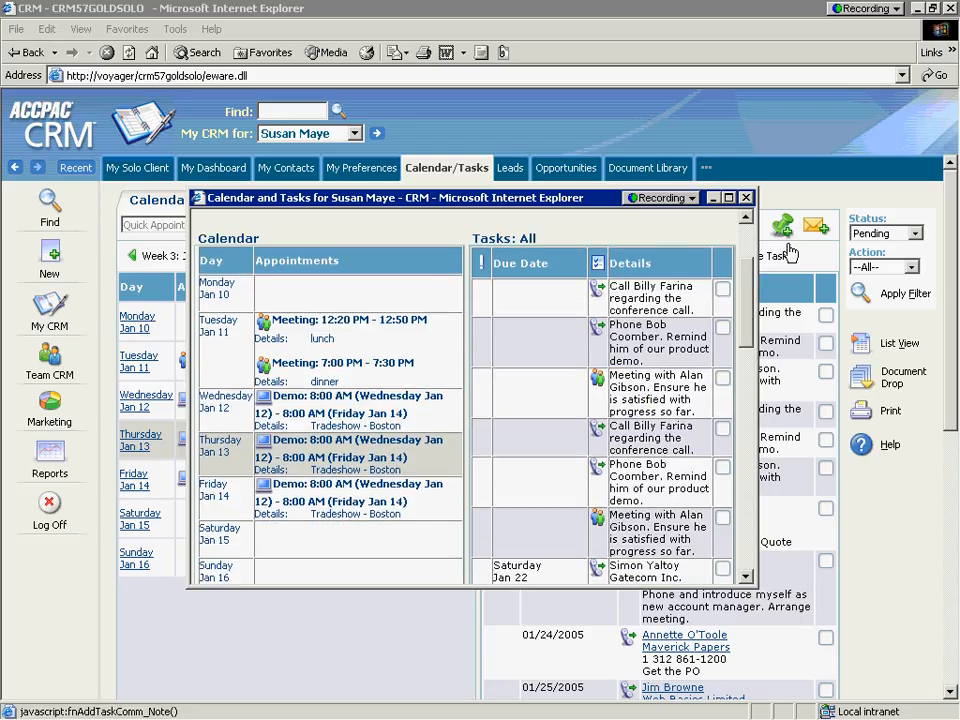
pyautogui.moveTo(535, 198); pyautogui.dragTo(510, 358)
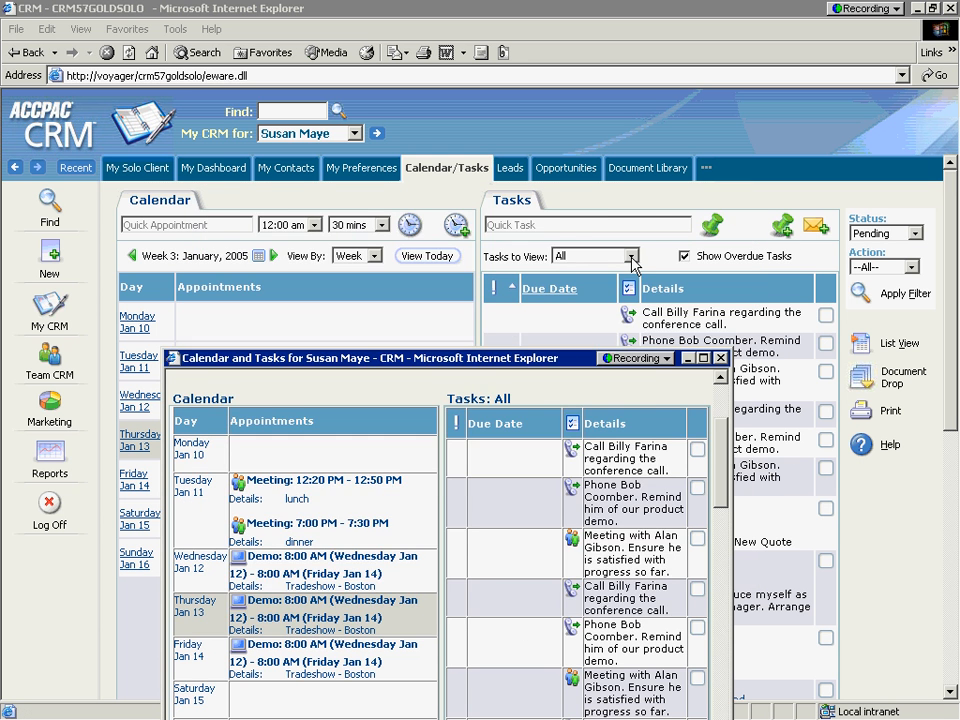
pyautogui.hotkey('ctrl', 'p')
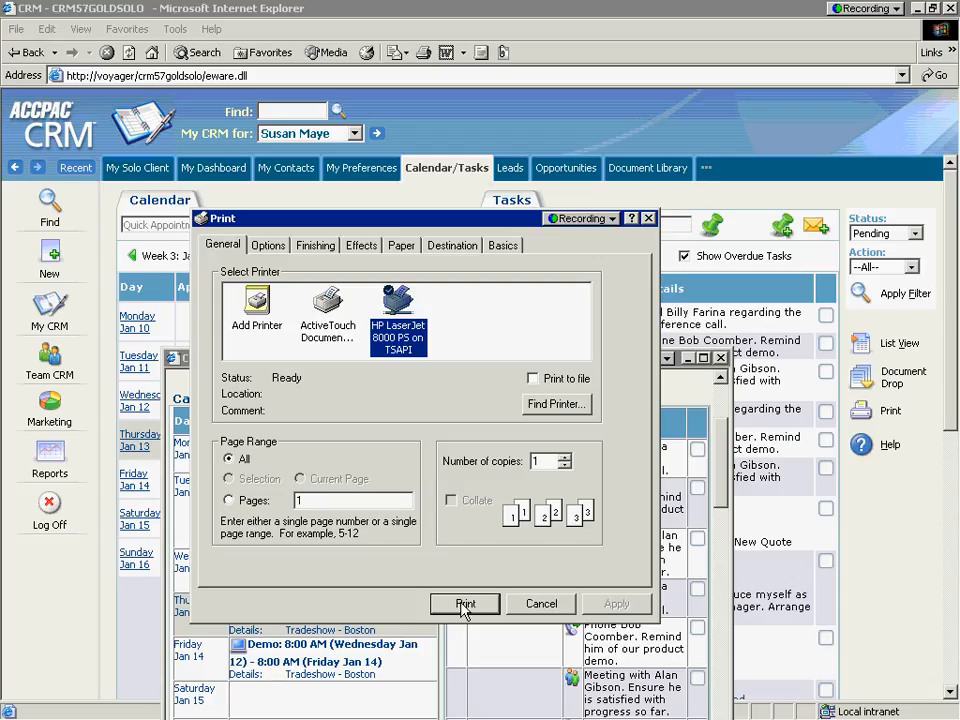
pyautogui.click(545, 604)
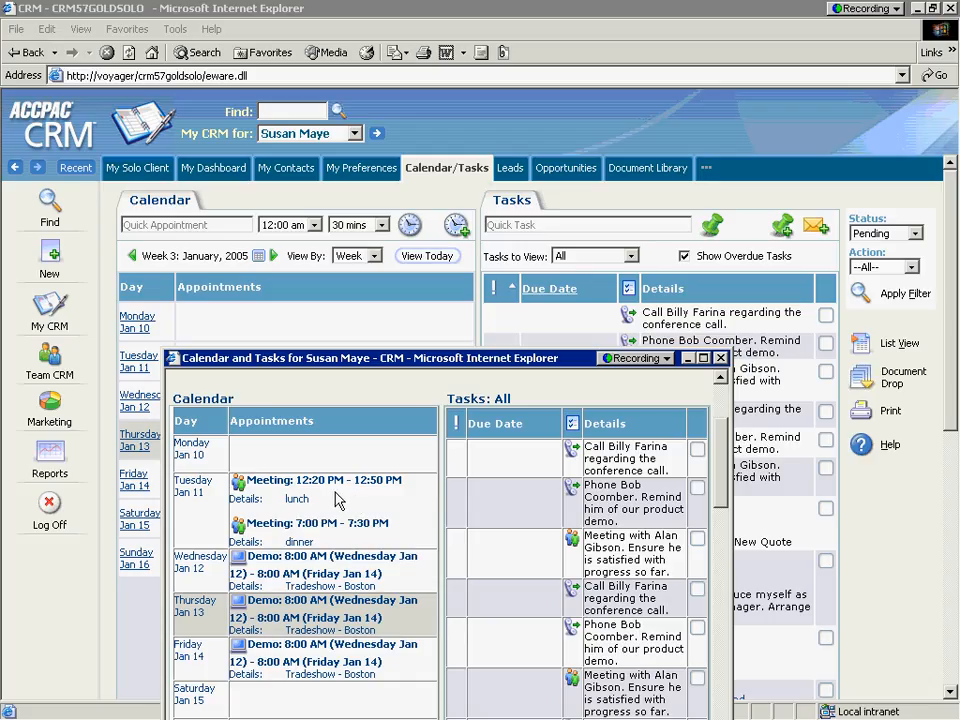
pyautogui.click(720, 358)
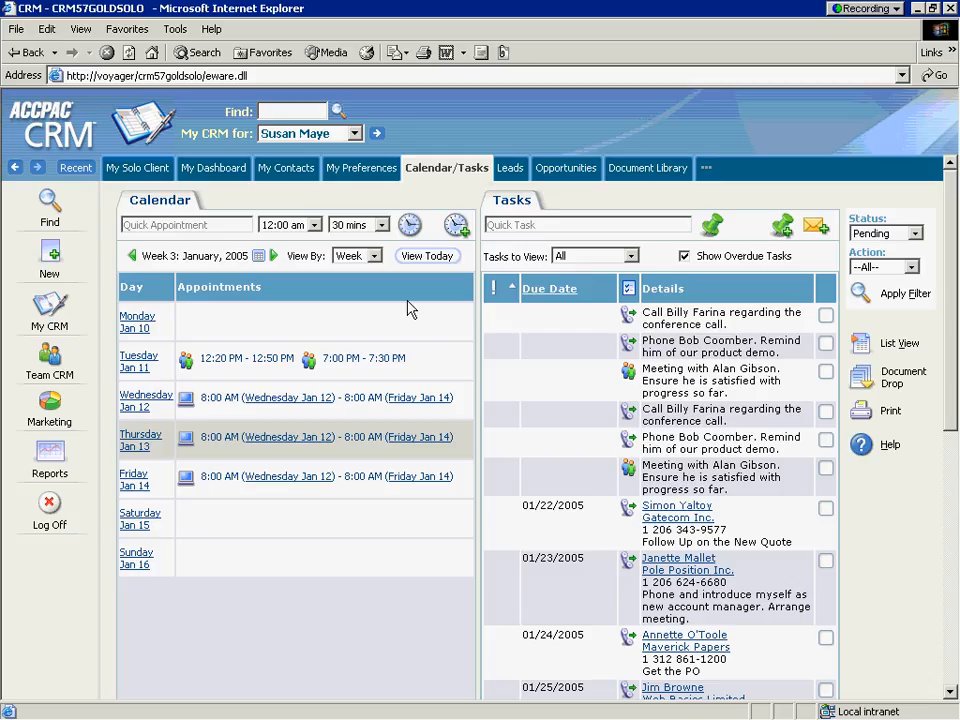
# Start a new appointment dated 01/21/2005 with a start time of 08:00 AM
pyautogui.click(457, 229)
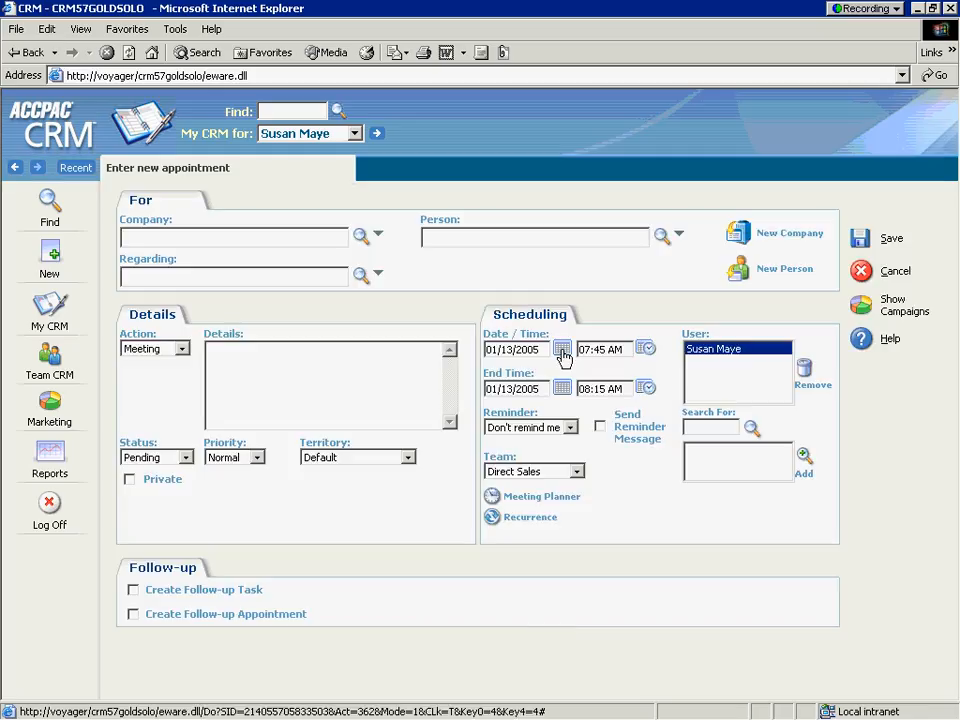
pyautogui.click(562, 350)
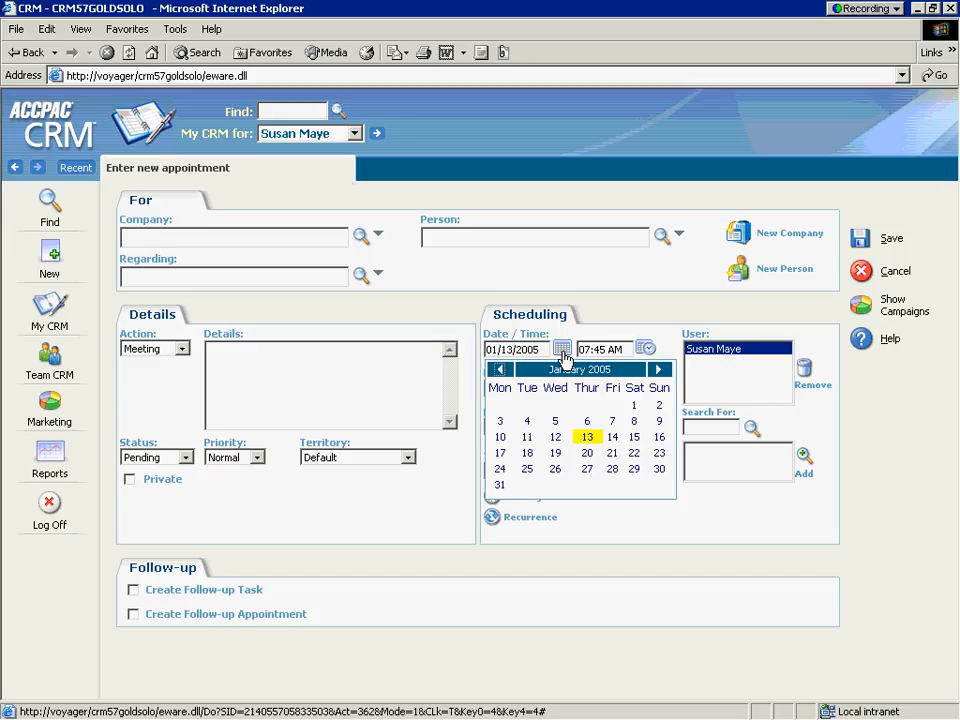
pyautogui.click(612, 457)
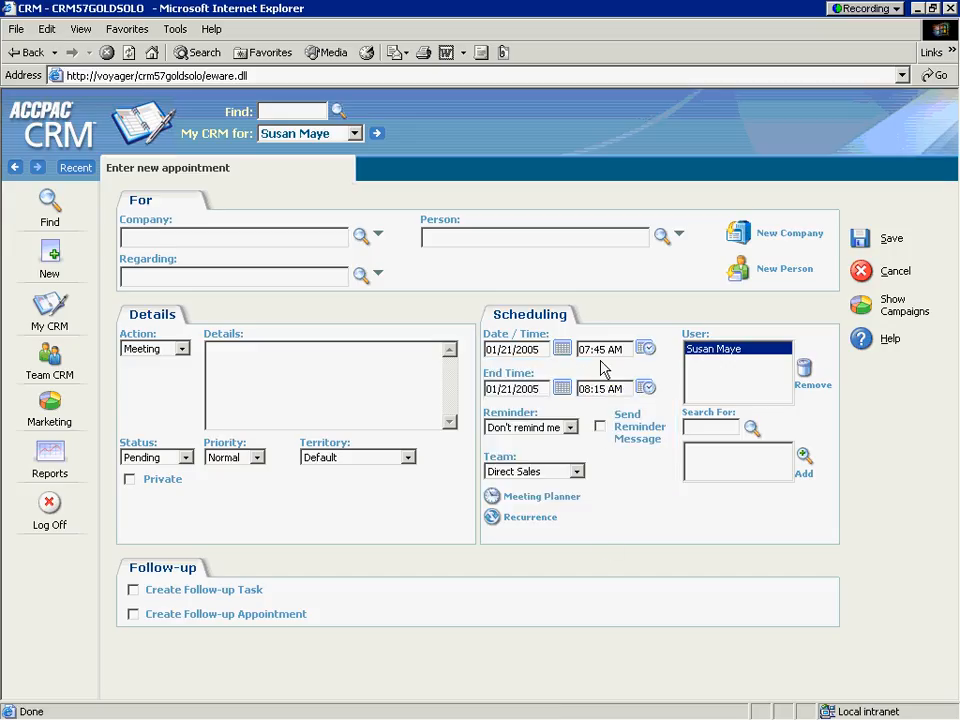
pyautogui.click(647, 349)
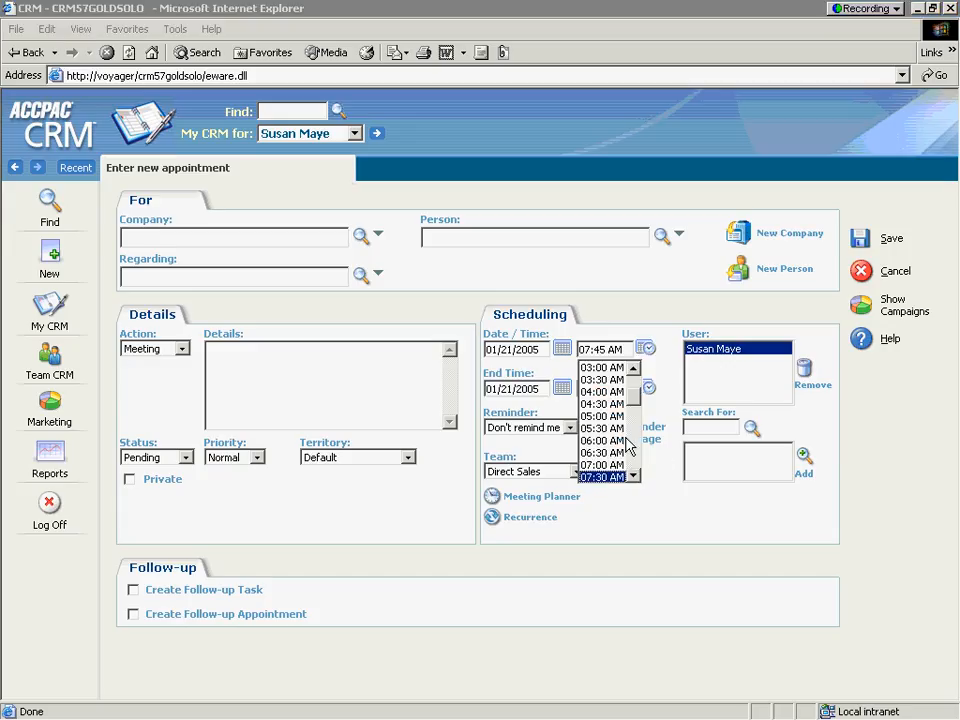
pyautogui.click(633, 476)
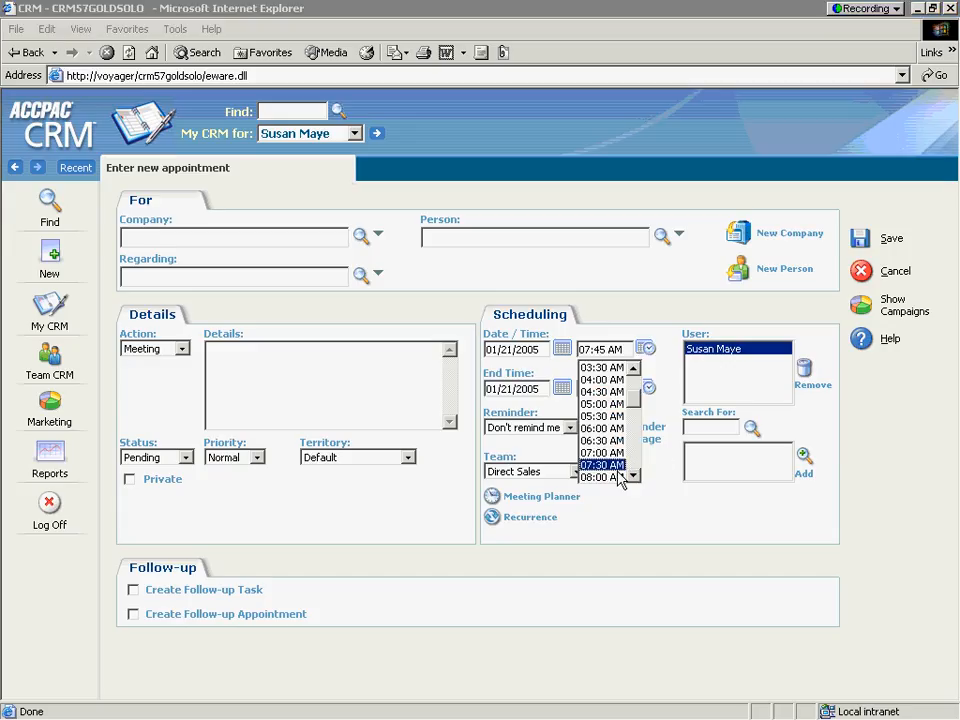
pyautogui.click(608, 478)
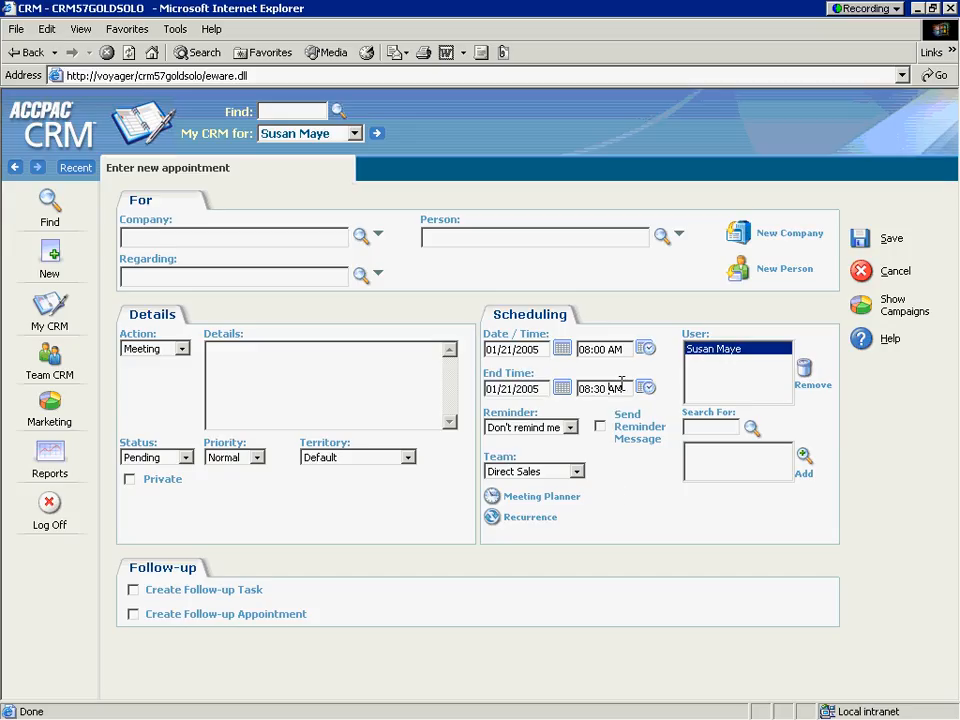
# Set the appointment's end time to 08:32 AM
pyautogui.moveTo(621, 388); pyautogui.dragTo(502, 397)
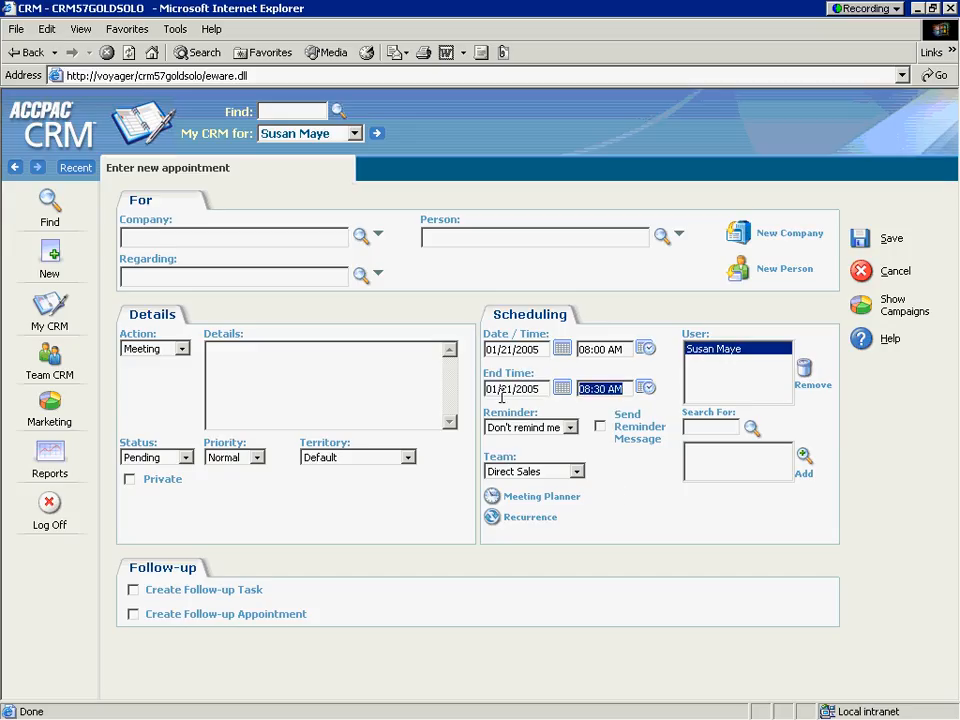
pyautogui.write('08:')
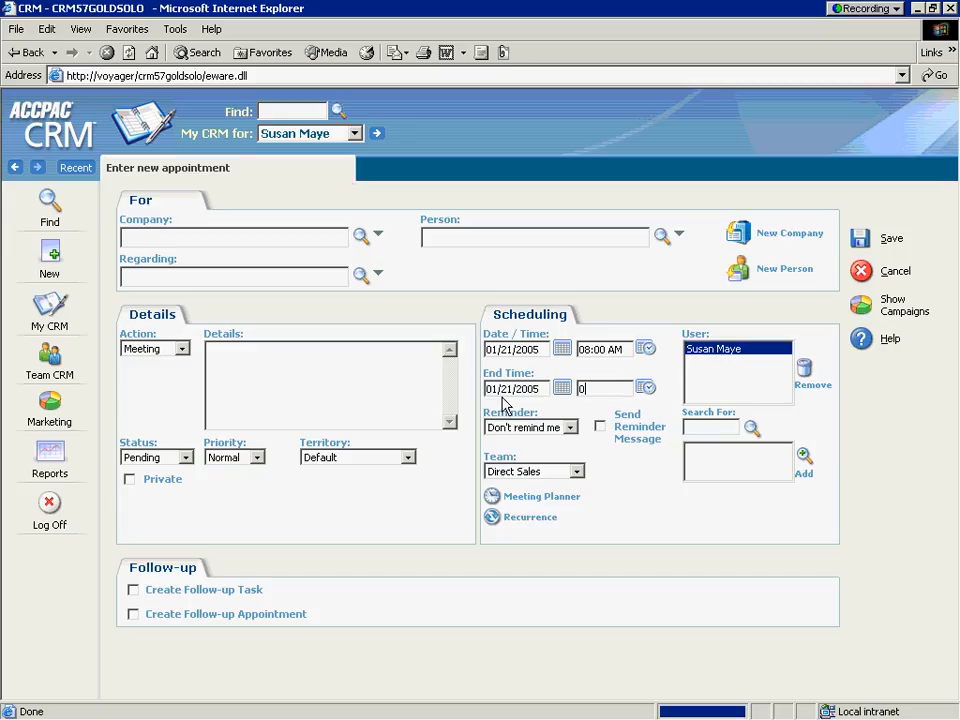
pyautogui.write('32 AM')
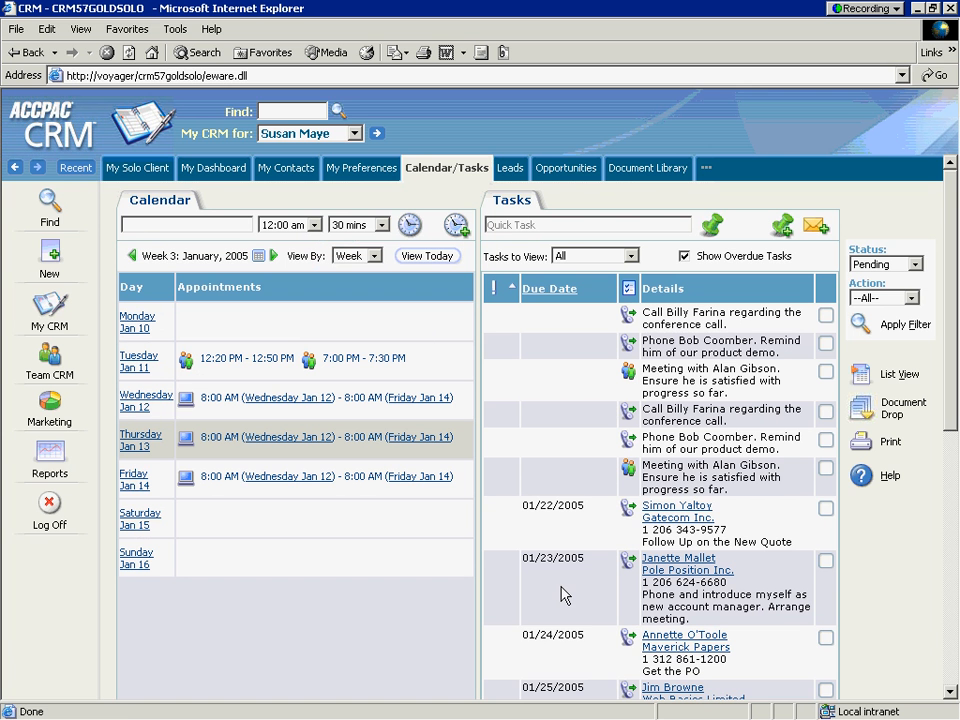
# Start a new appointment for Eurolandia with the same contact as the e-mail, regarding the opportunity "100 User licenses"
pyautogui.click(455, 227)
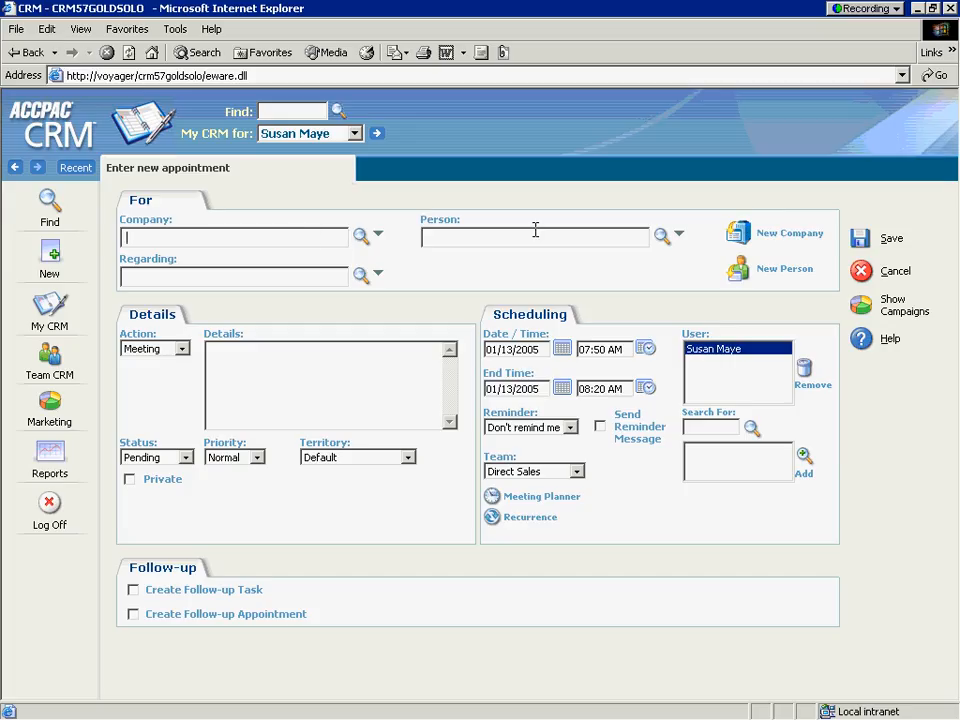
pyautogui.write('e')
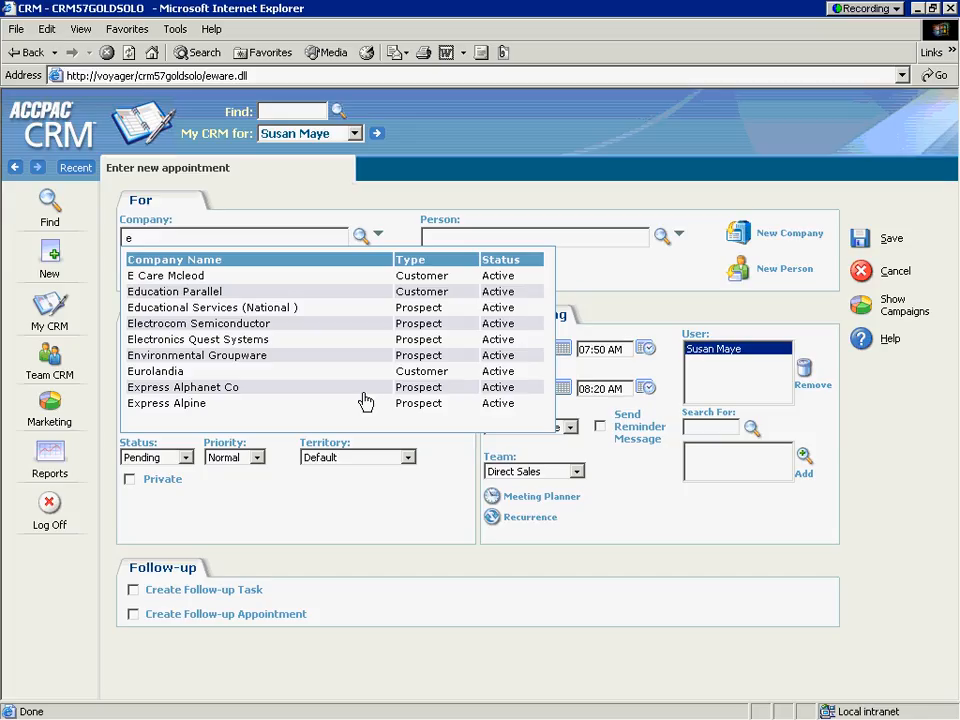
pyautogui.click(155, 372)
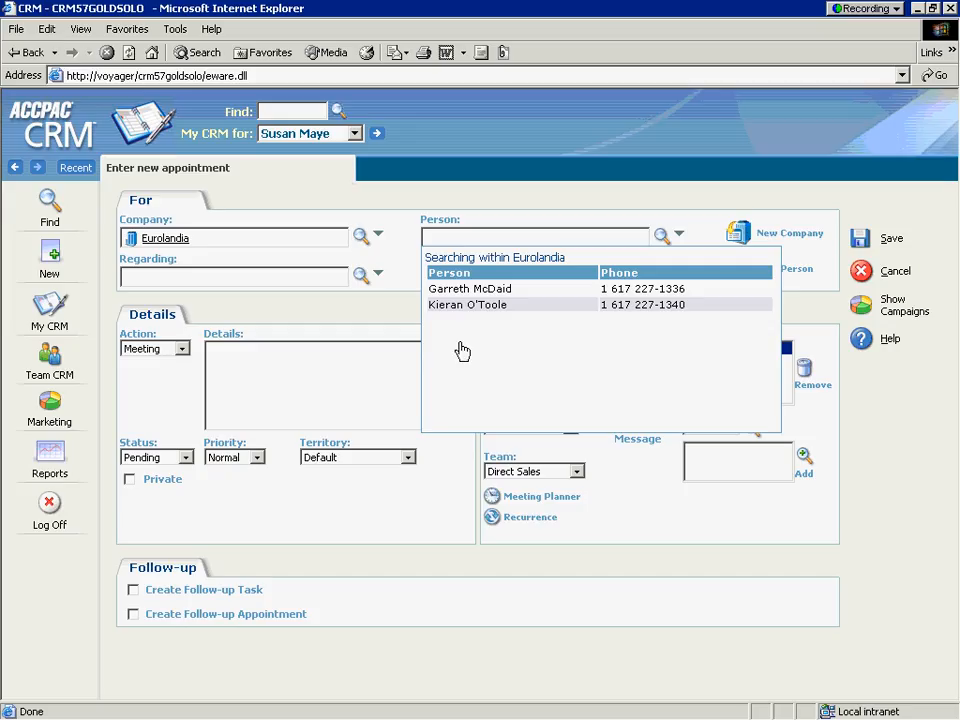
pyautogui.click(453, 306)
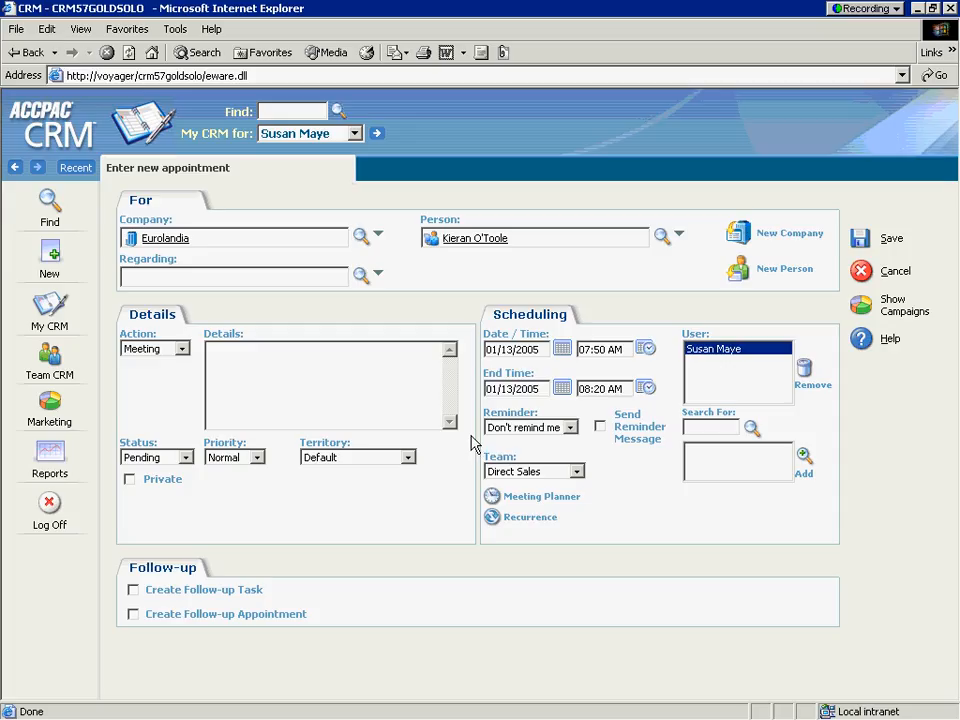
pyautogui.click(376, 275)
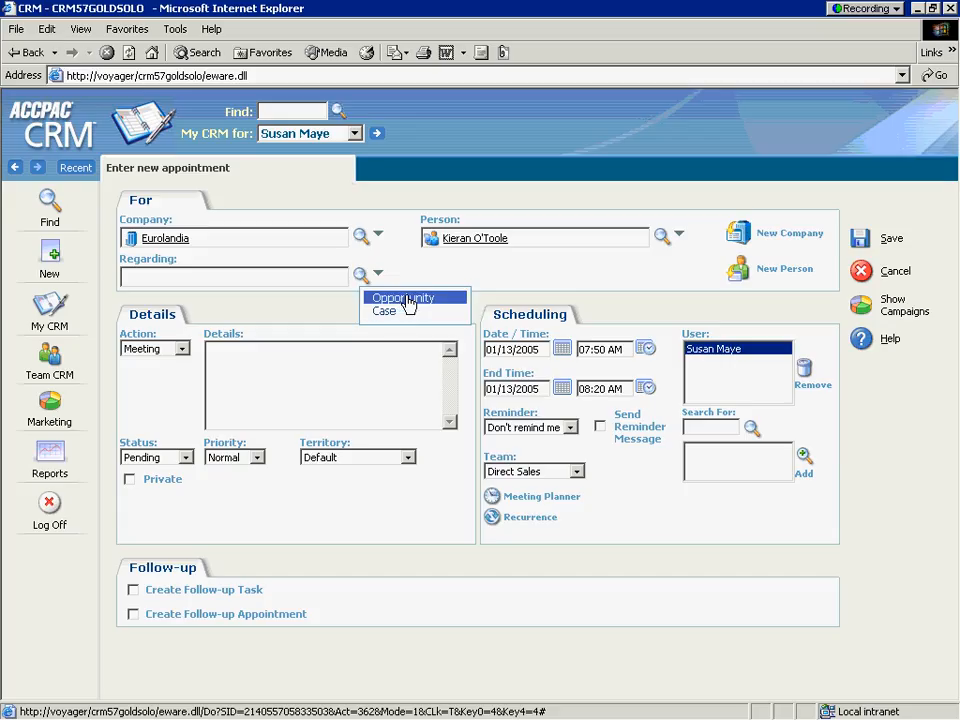
pyautogui.click(406, 299)
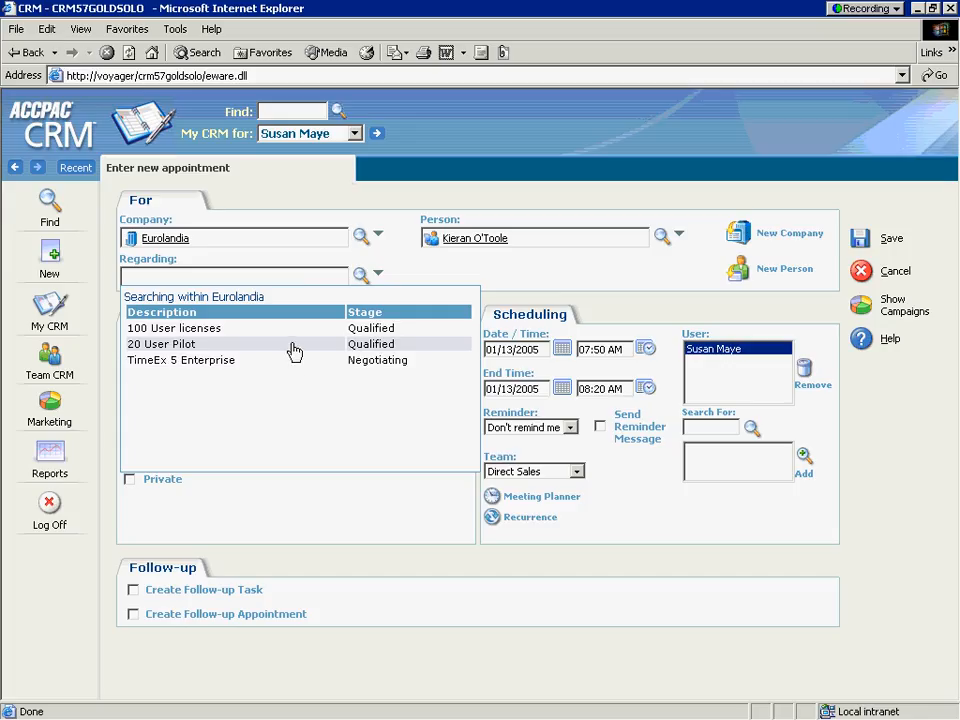
pyautogui.click(195, 330)
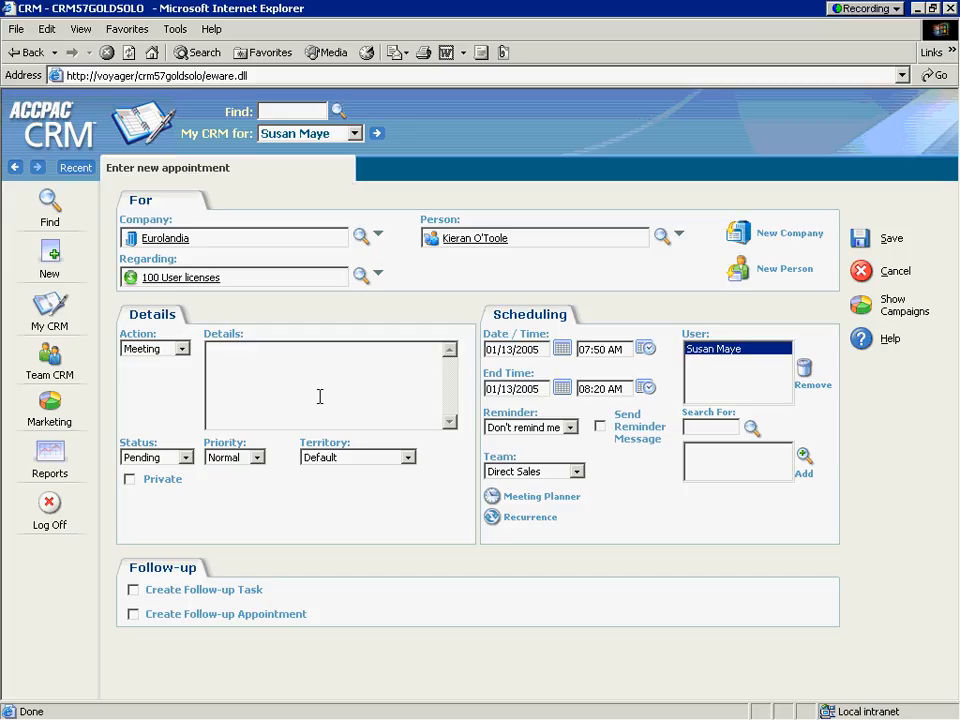
# Enter "Lunch and negotiations" as the appointment details and save the appointment
pyautogui.click(373, 403)
pyautogui.write('Lunch r')
pyautogui.press('BackSpace')
pyautogui.write('and negotiations')
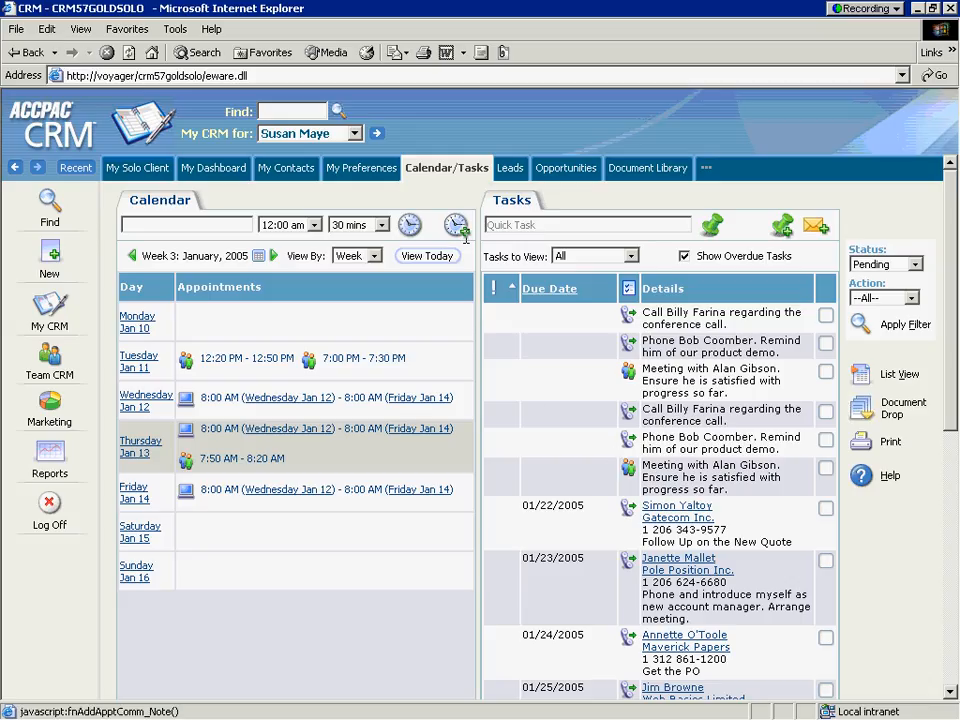
pyautogui.click(458, 232)
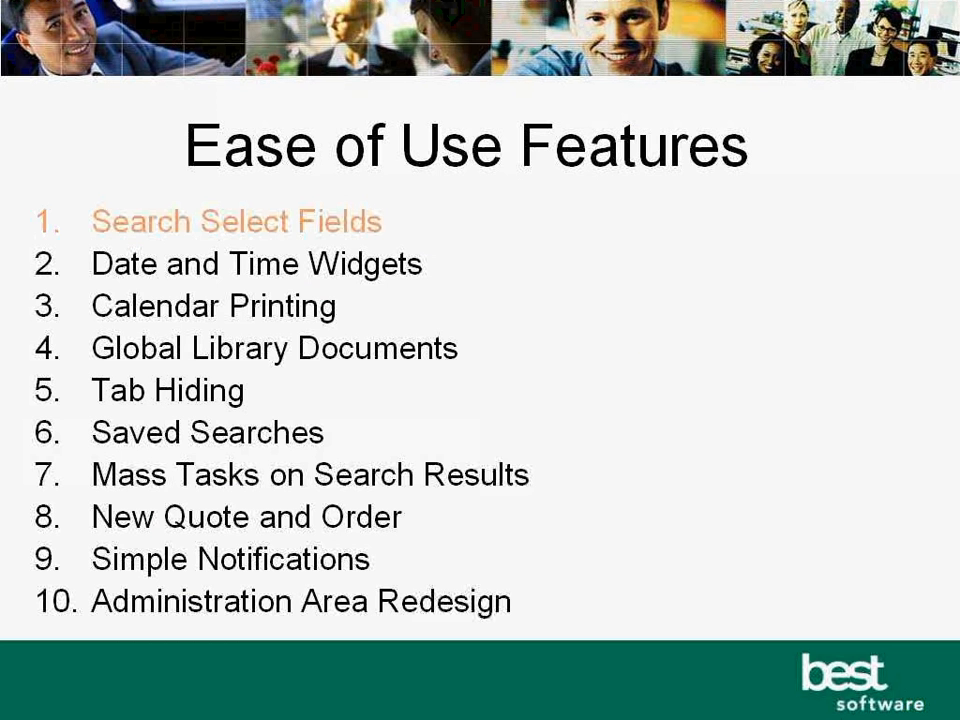